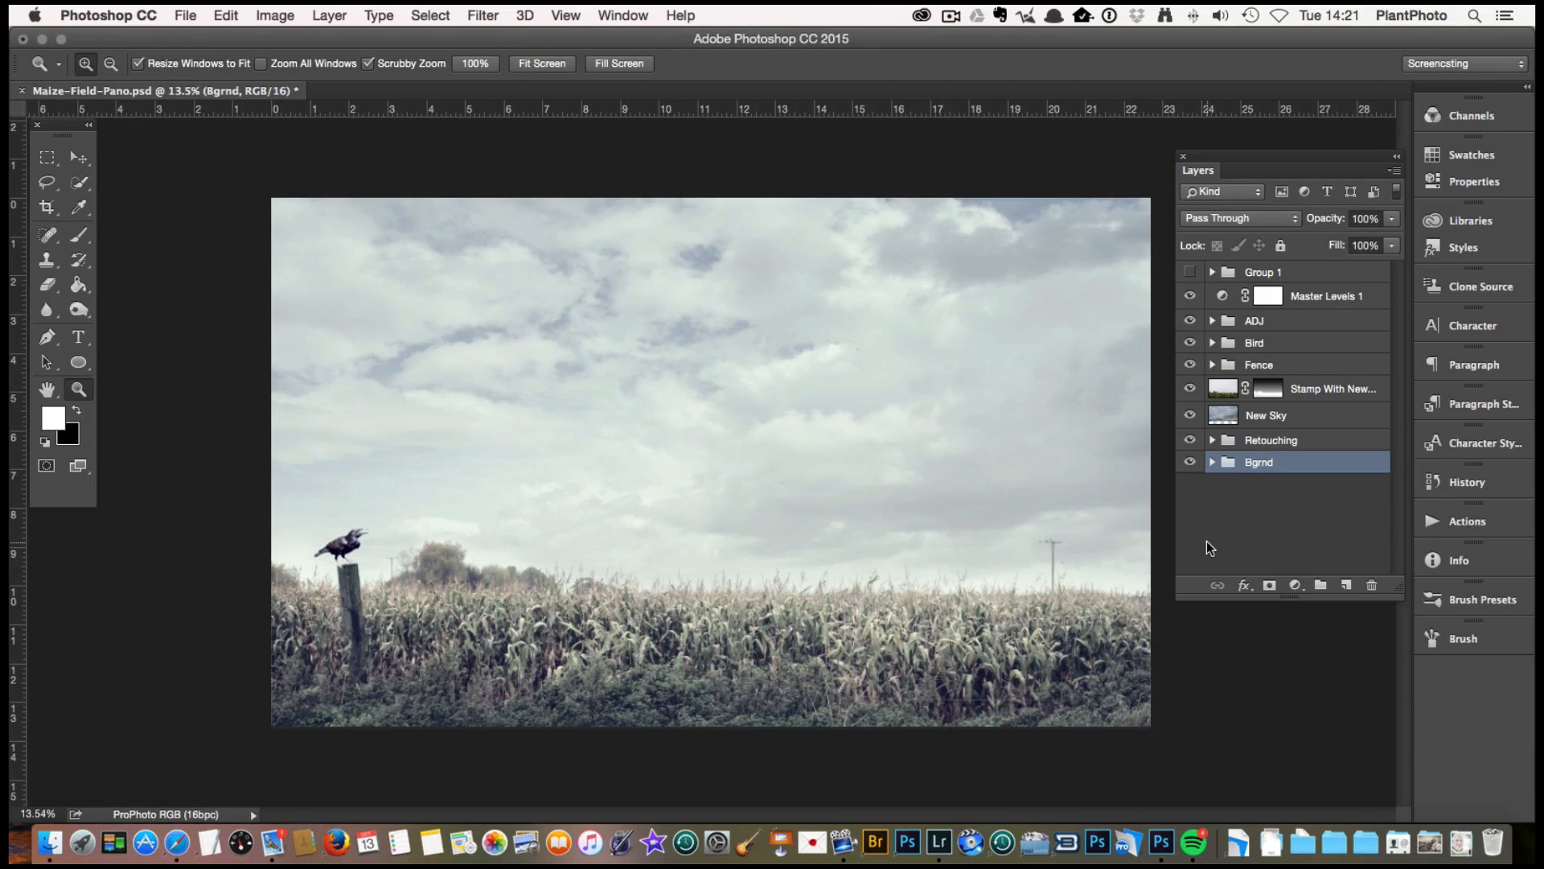
Show only the Bgrnd group to view the original field photo, and bring the other layers back into view
key("alt")
left_click(1190, 462, "alt")
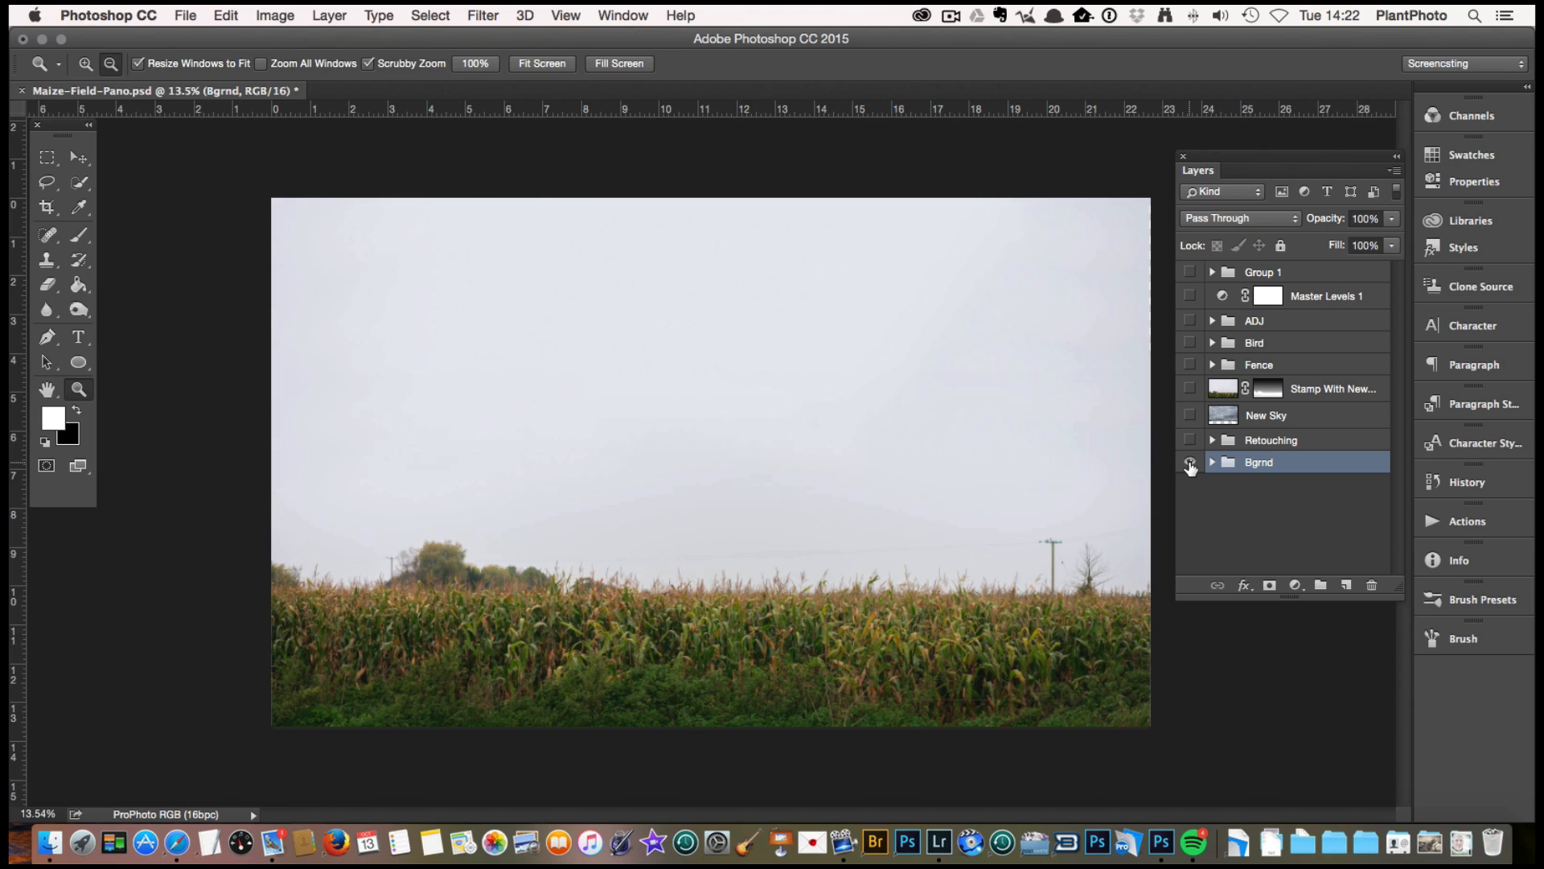
left_click(1189, 463, "alt")
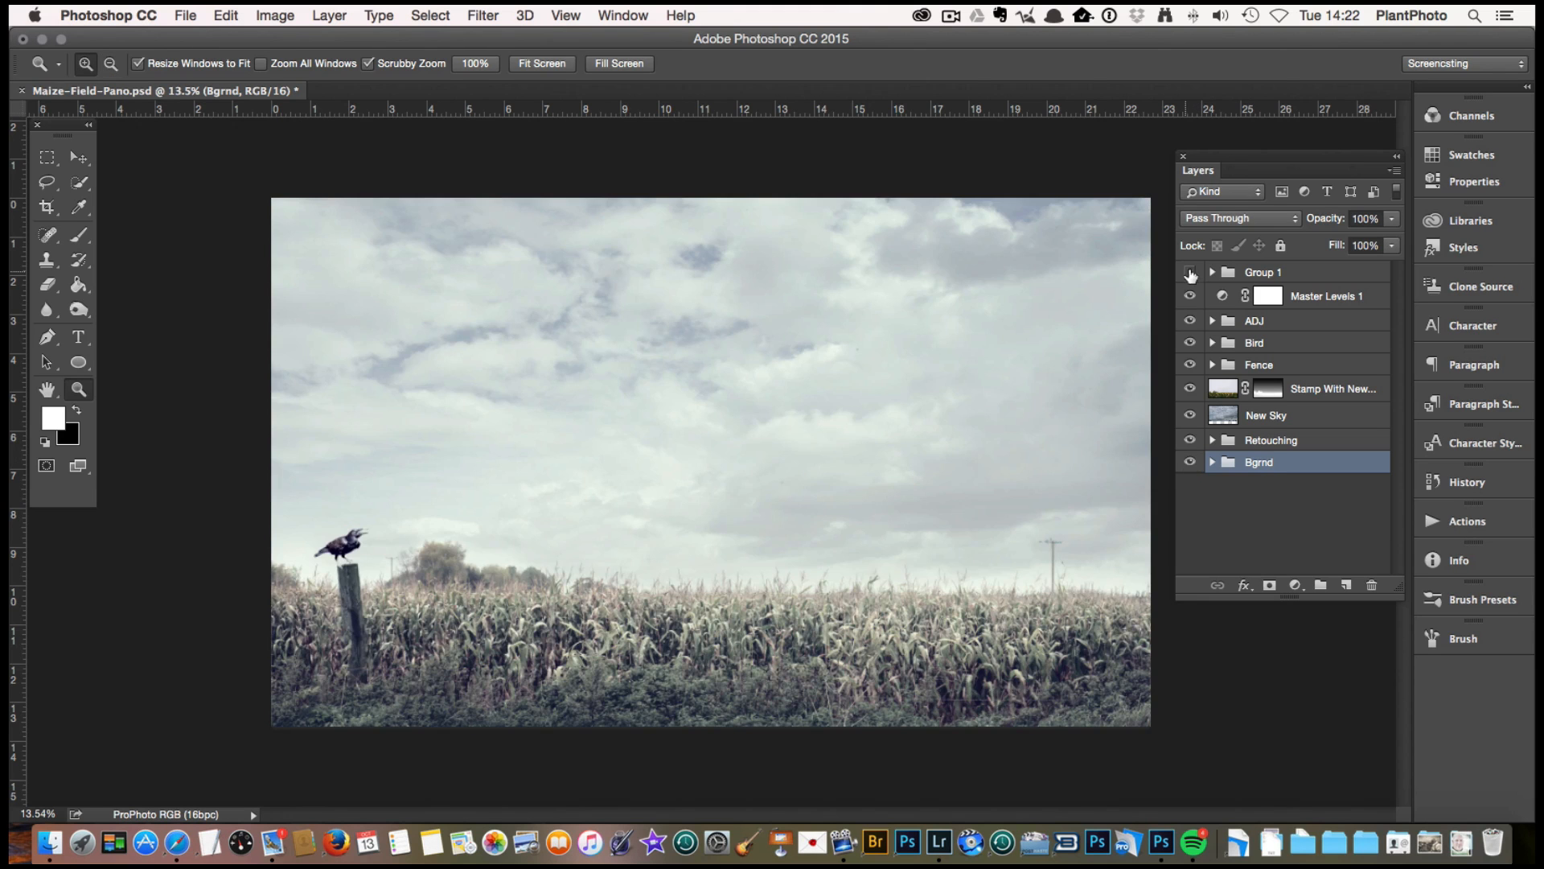
Hide Master Levels 1, the ADJ group, the Stamp With New... layer, and the Bird and Fence groups
left_click(1189, 297)
left_click(1189, 298)
left_click(1191, 298)
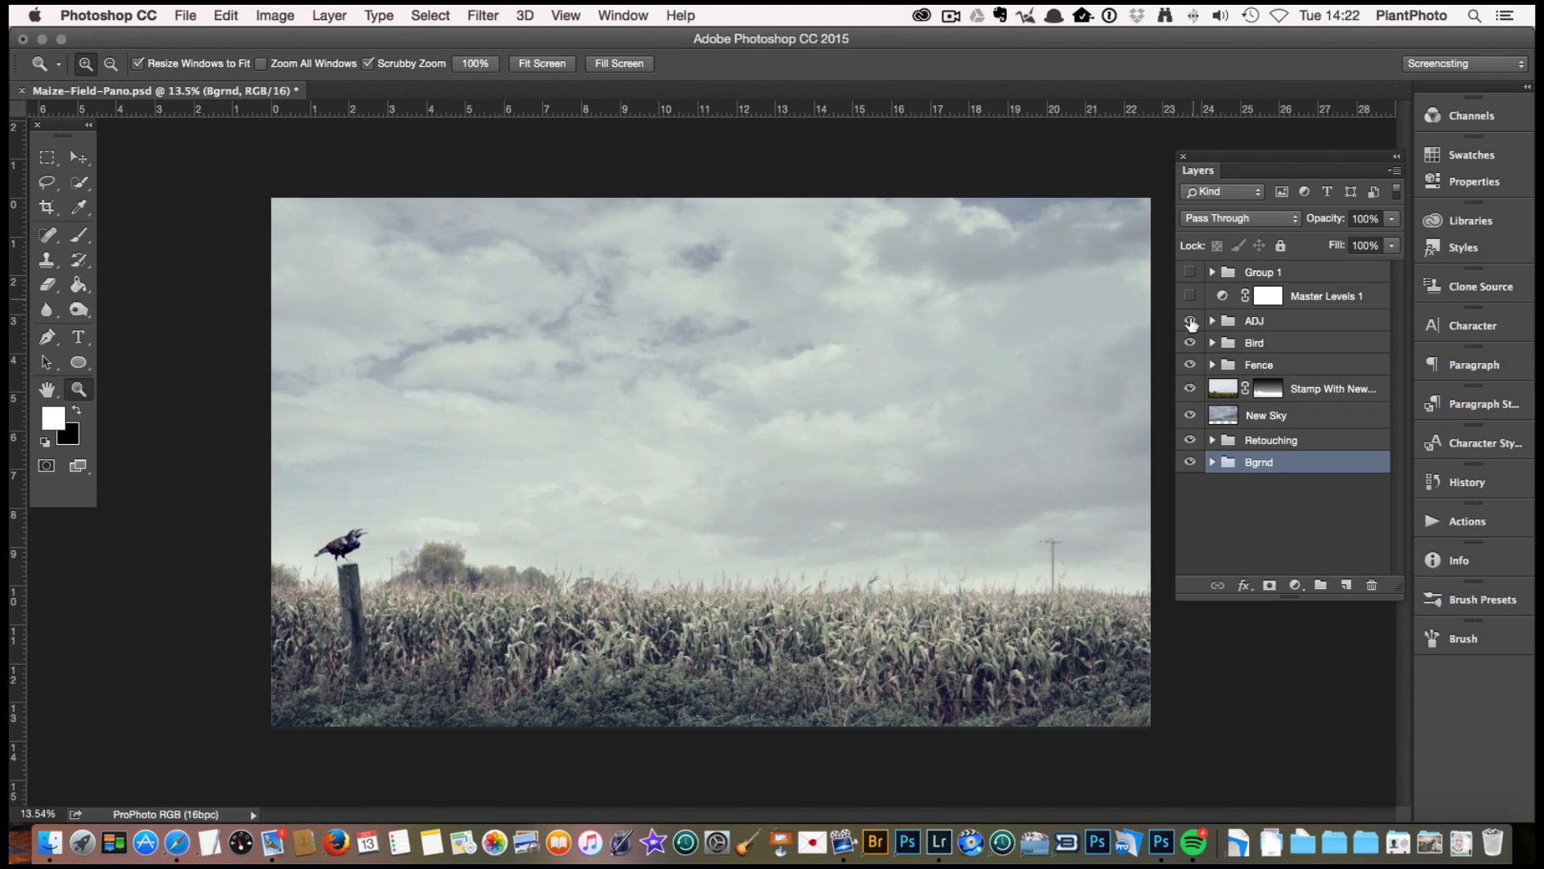
left_click(1190, 320)
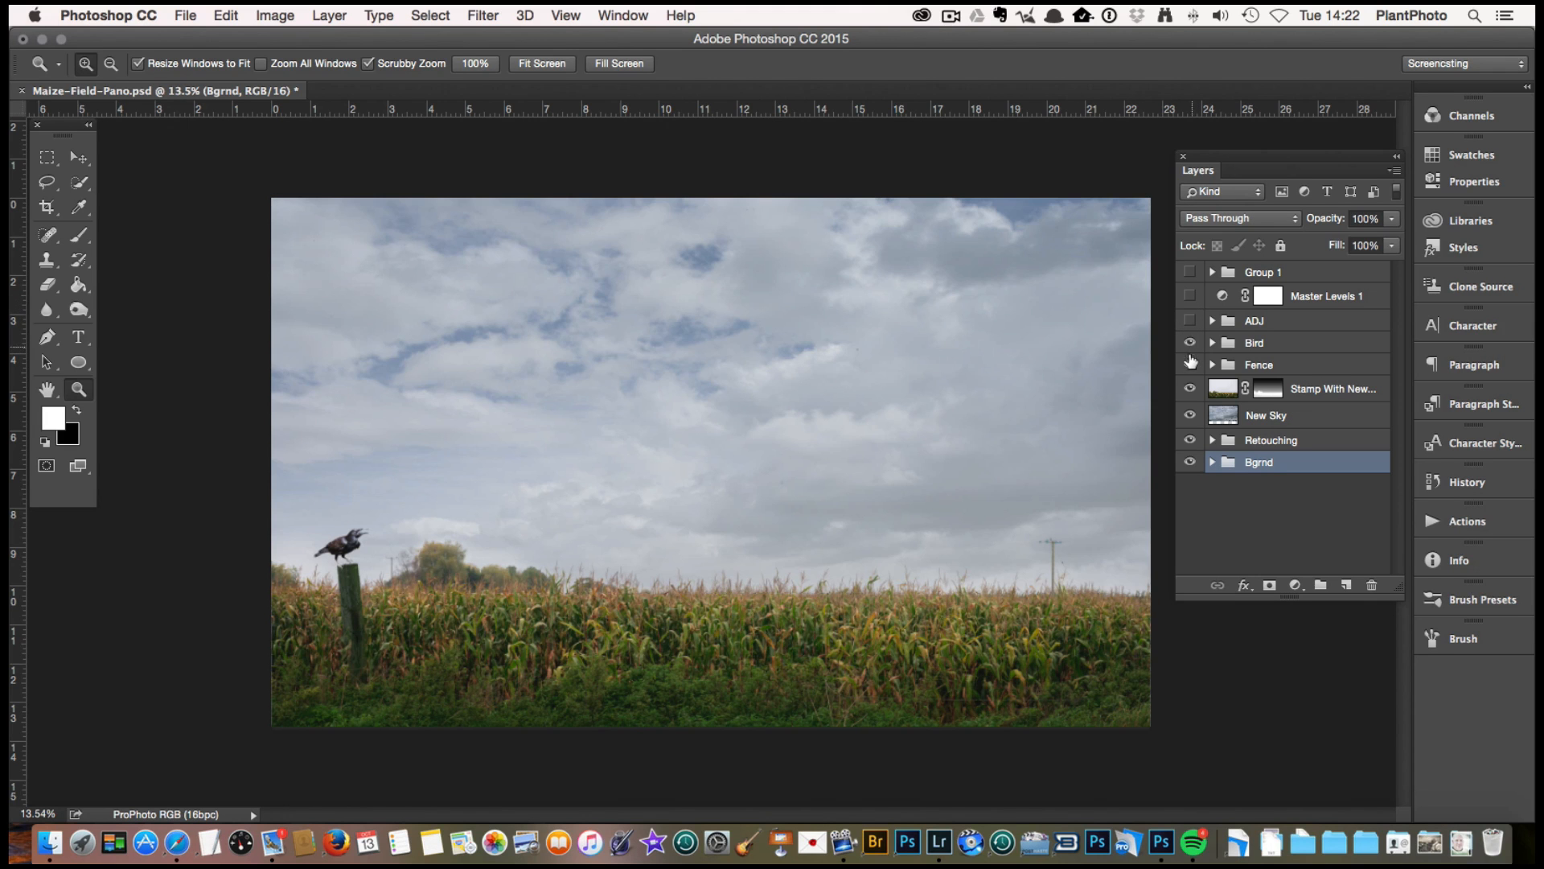
left_click(1191, 390)
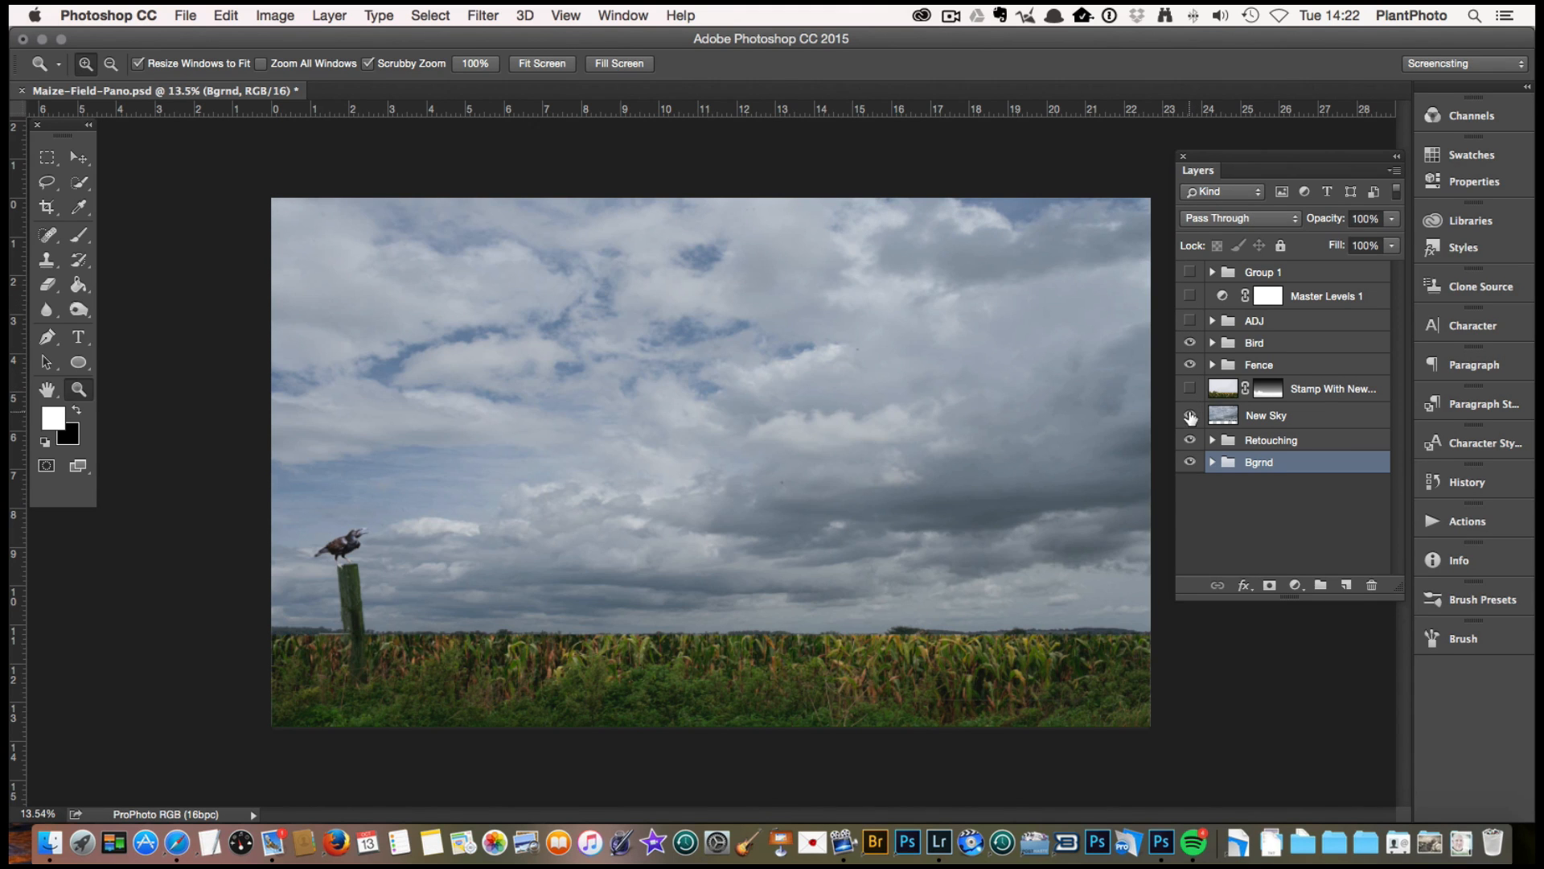
left_click(1189, 365)
left_click(1190, 365)
left_click(1190, 343)
left_click(1189, 366)
Compare the image with and without the New Sky layer by toggling its visibility several times
left_click(1189, 415)
left_click(1190, 415)
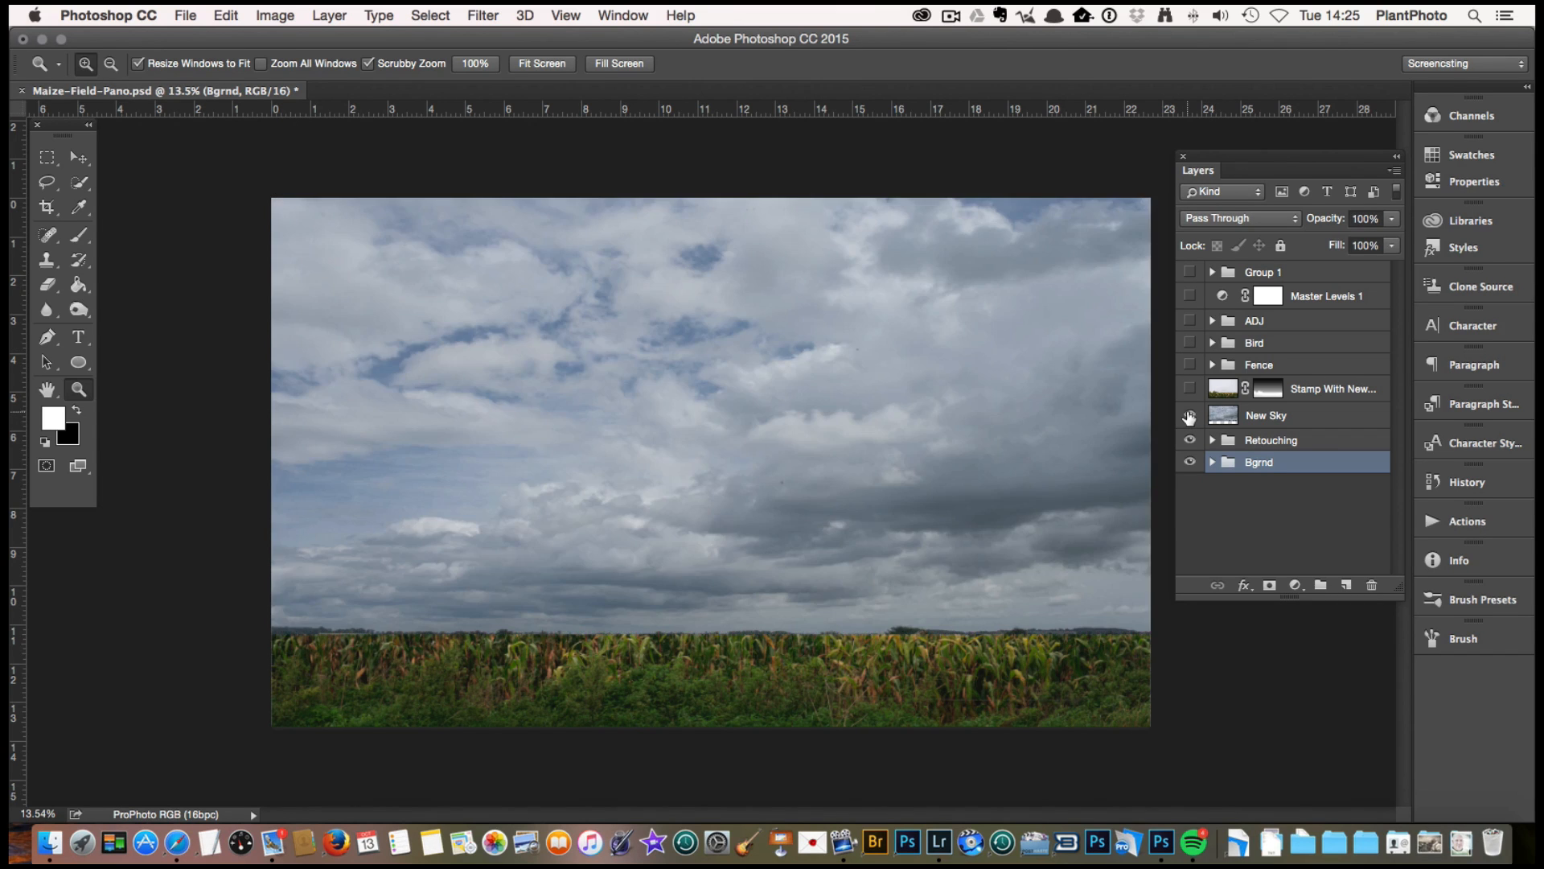
left_click(1189, 415)
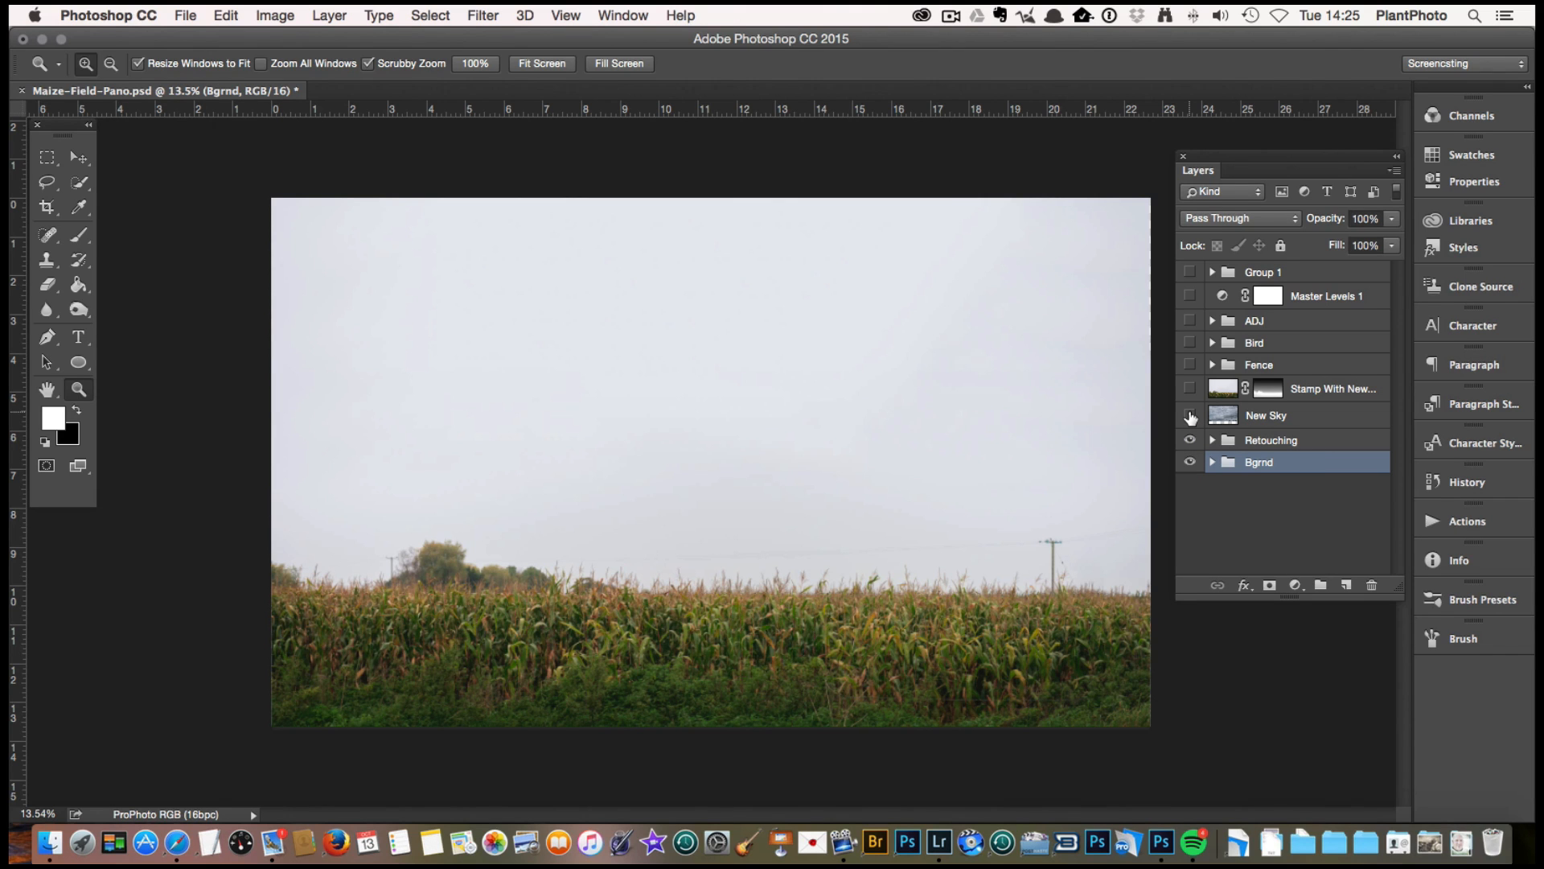
left_click(1189, 415)
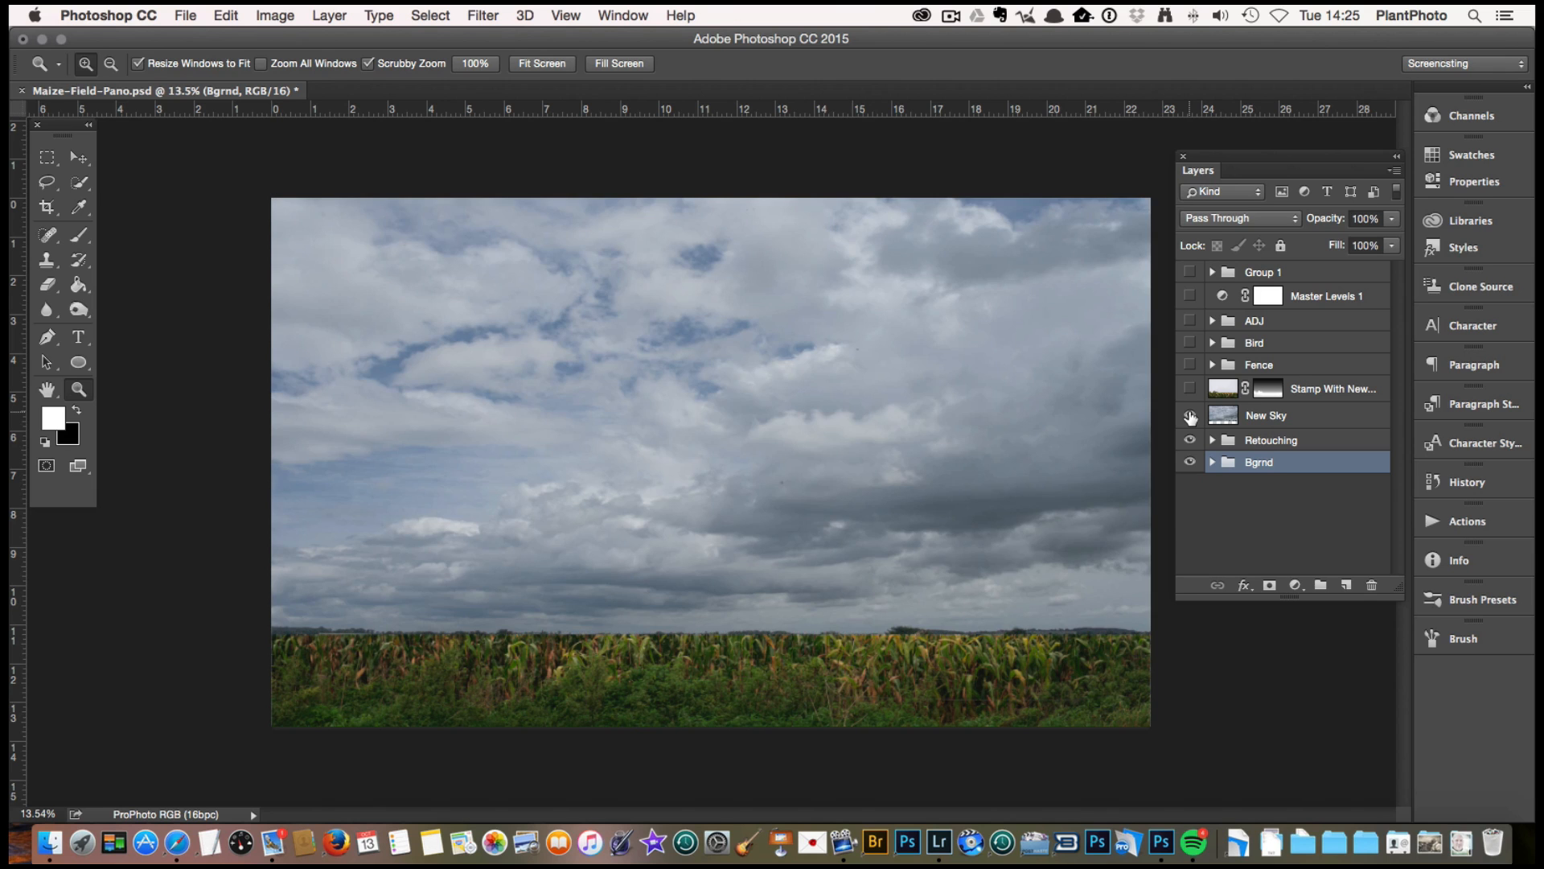
left_click(1189, 415)
left_click(1190, 416)
left_click(1190, 415)
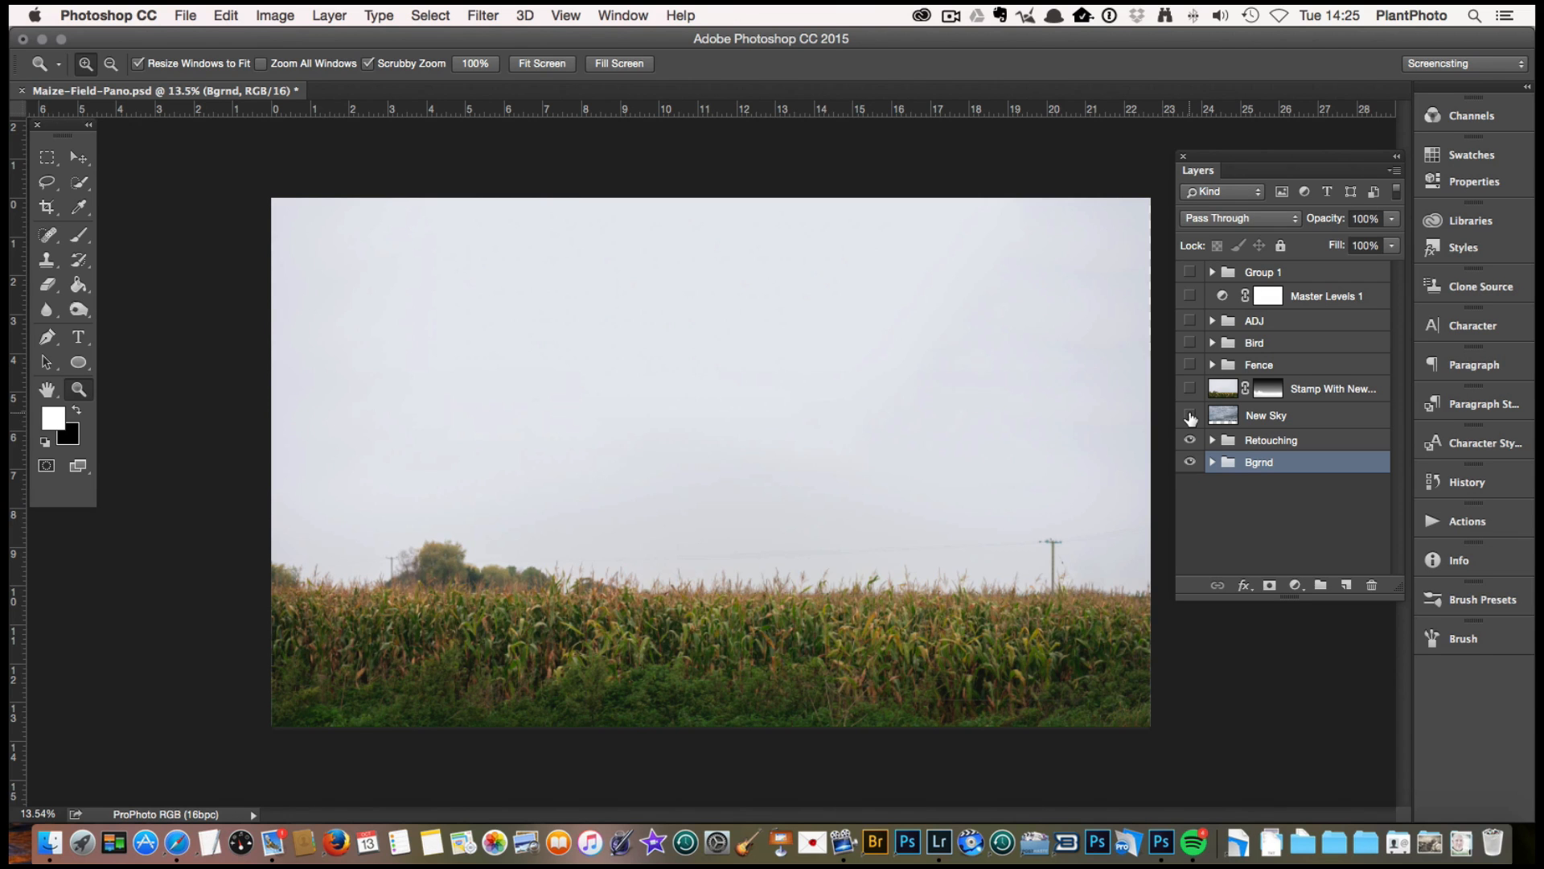
left_click(1190, 415)
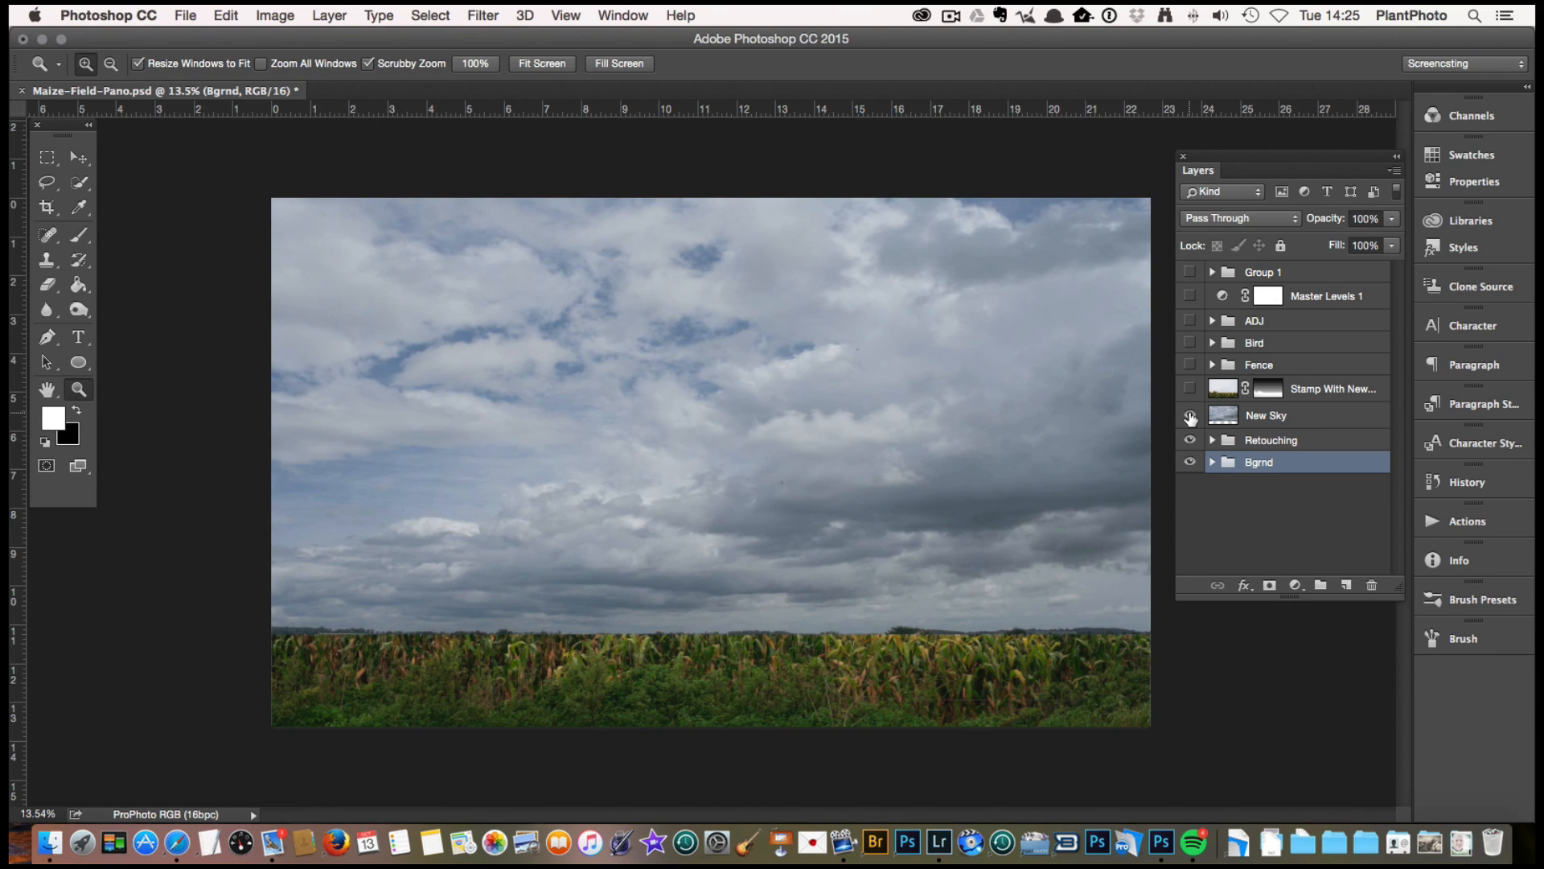
left_click(1190, 415)
Examine the maize tops on the horizon up close with the New Sky layer hidden and shown
left_click_drag(893, 589, 950, 572)
left_click(950, 573)
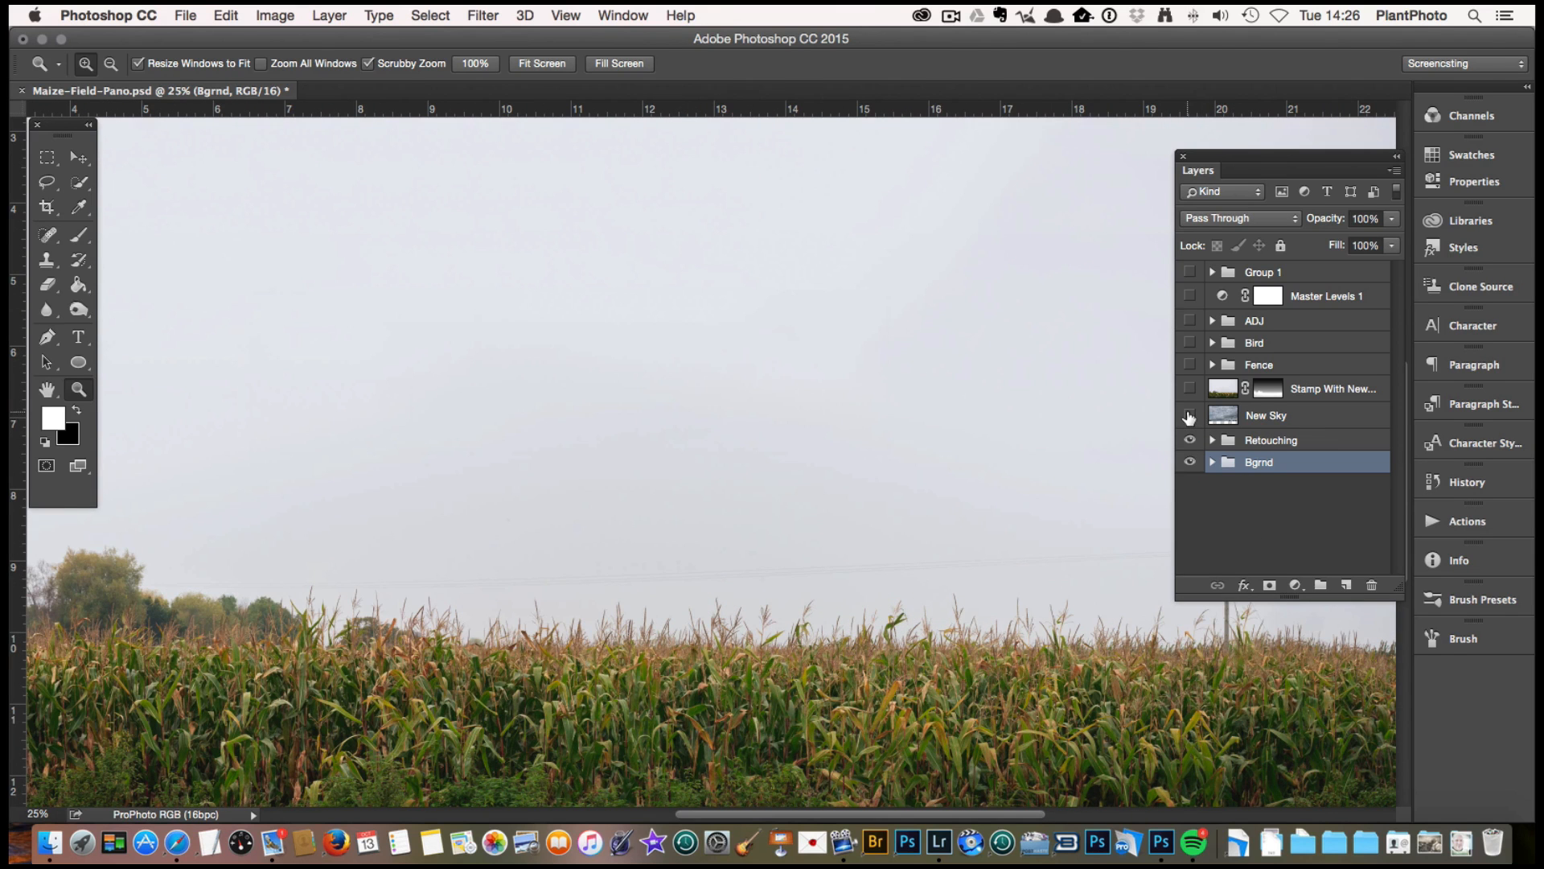
left_click(1188, 417)
left_click(1188, 417)
left_click(1188, 417)
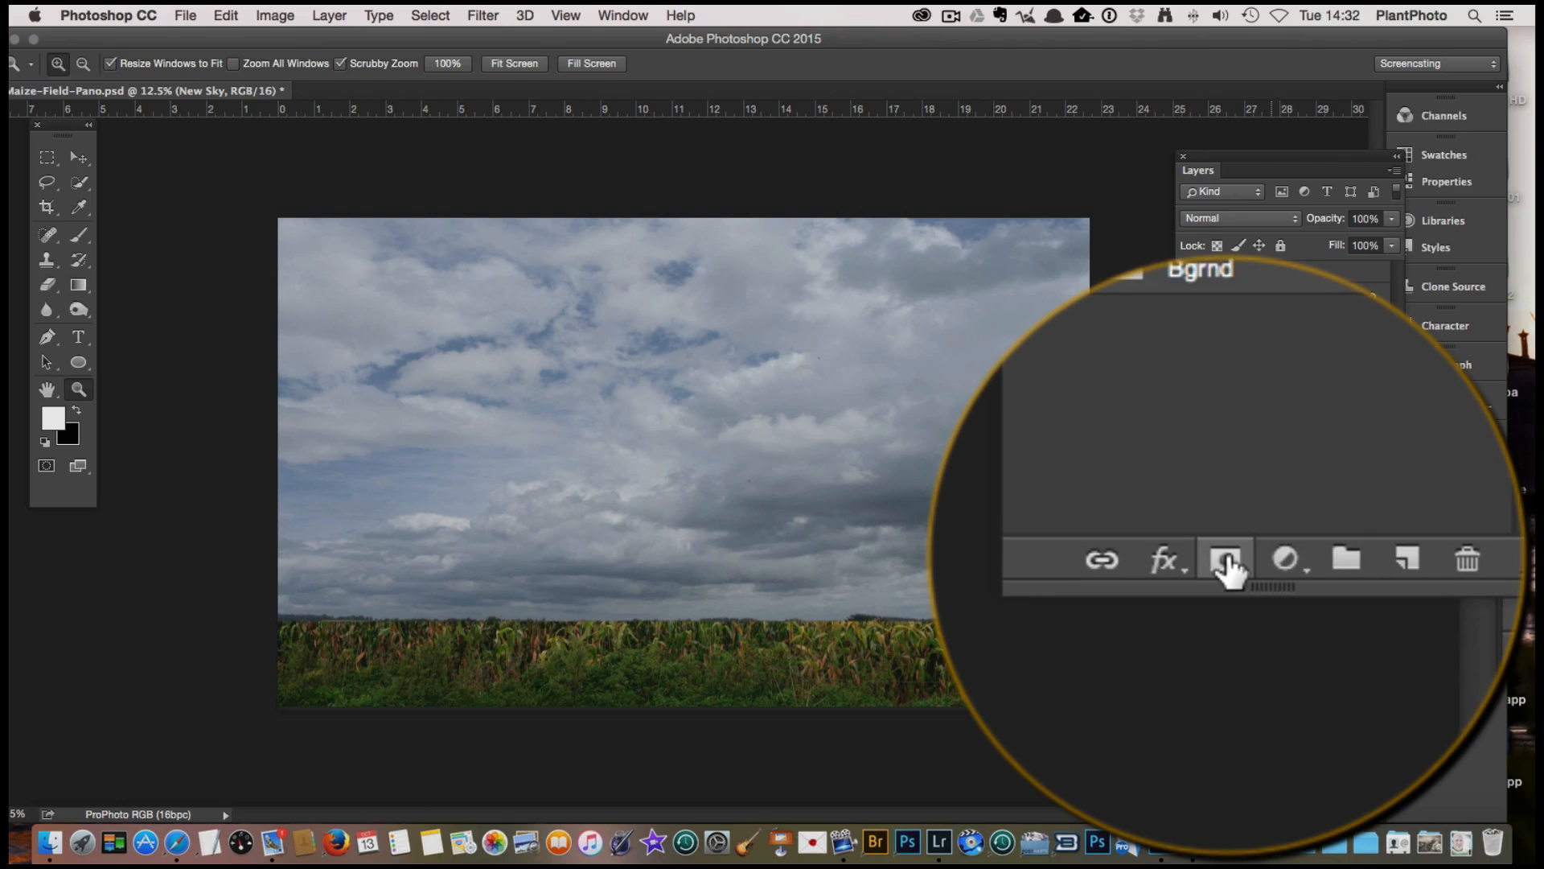
Add a layer mask to New Sky and set the Gradient tool to a linear Foreground to Transparent gradient
left_click(1269, 584)
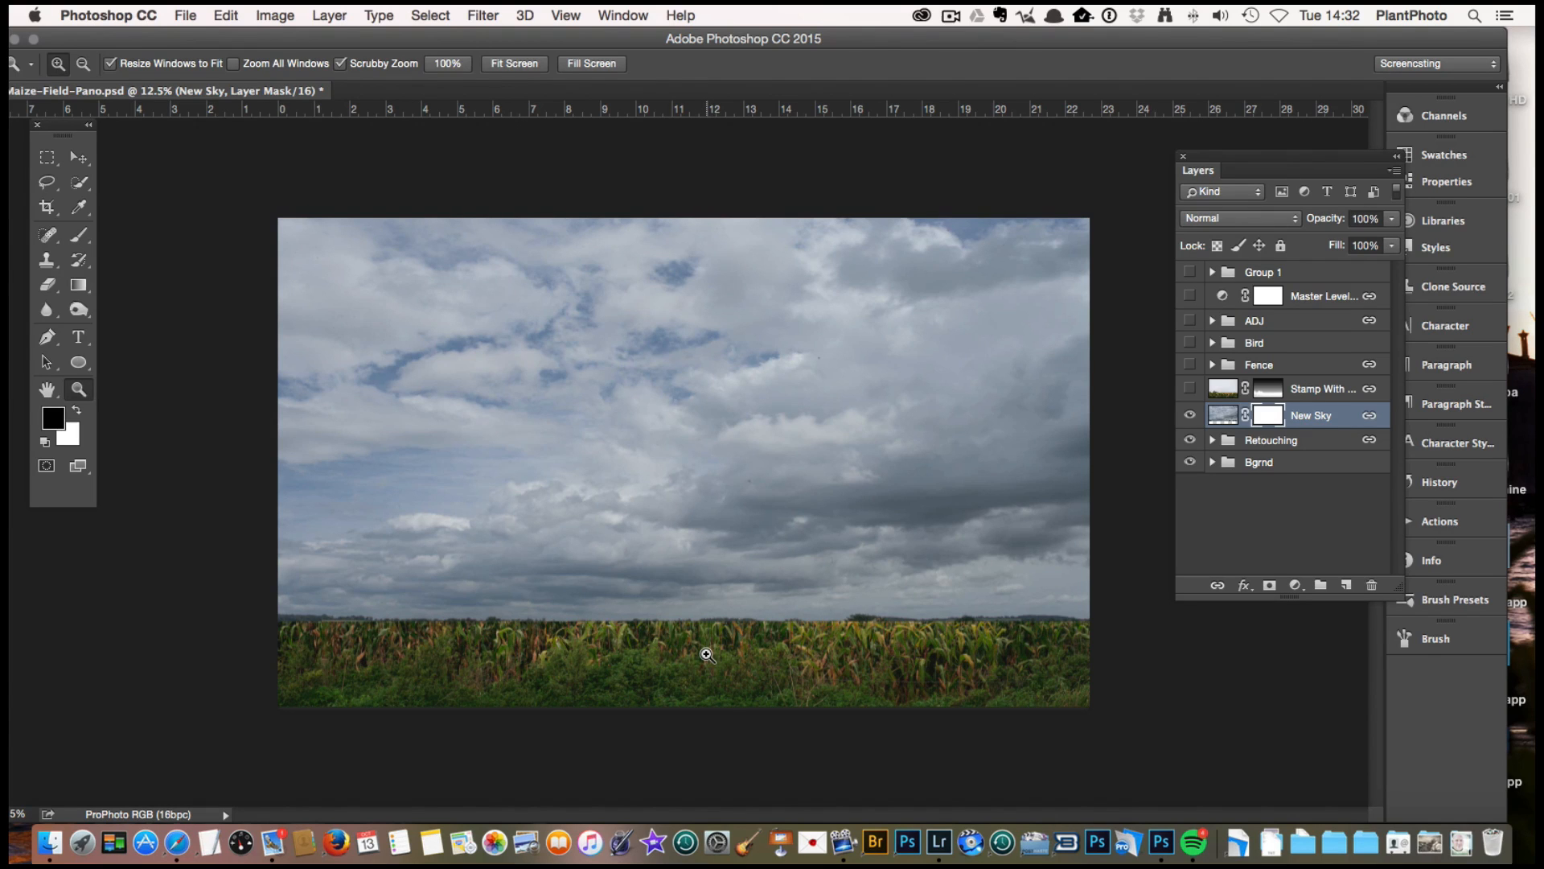
key("p")
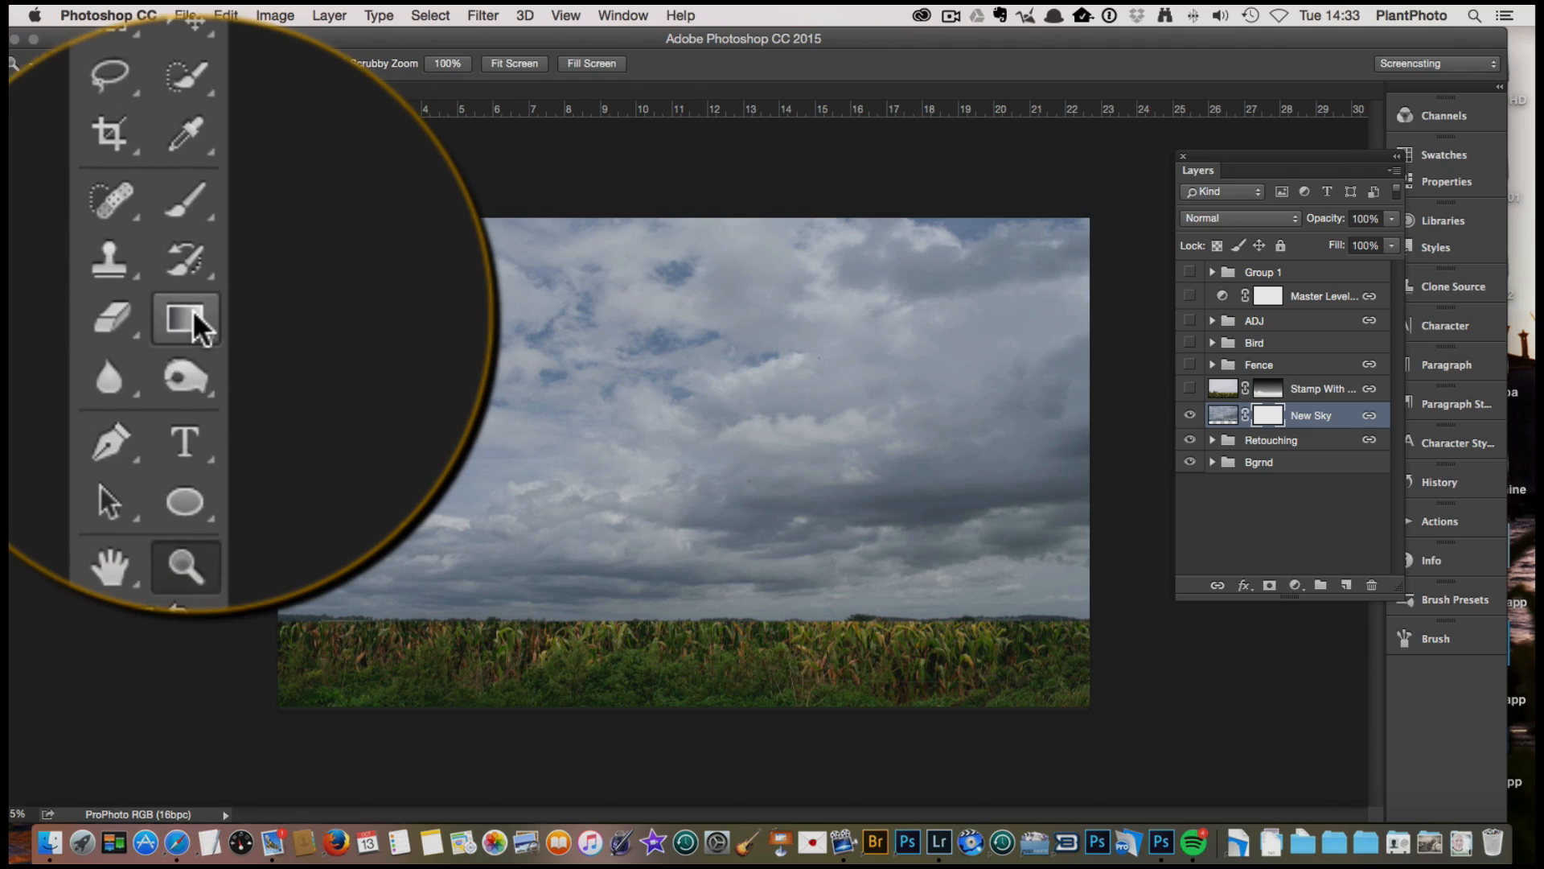
left_click(191, 312)
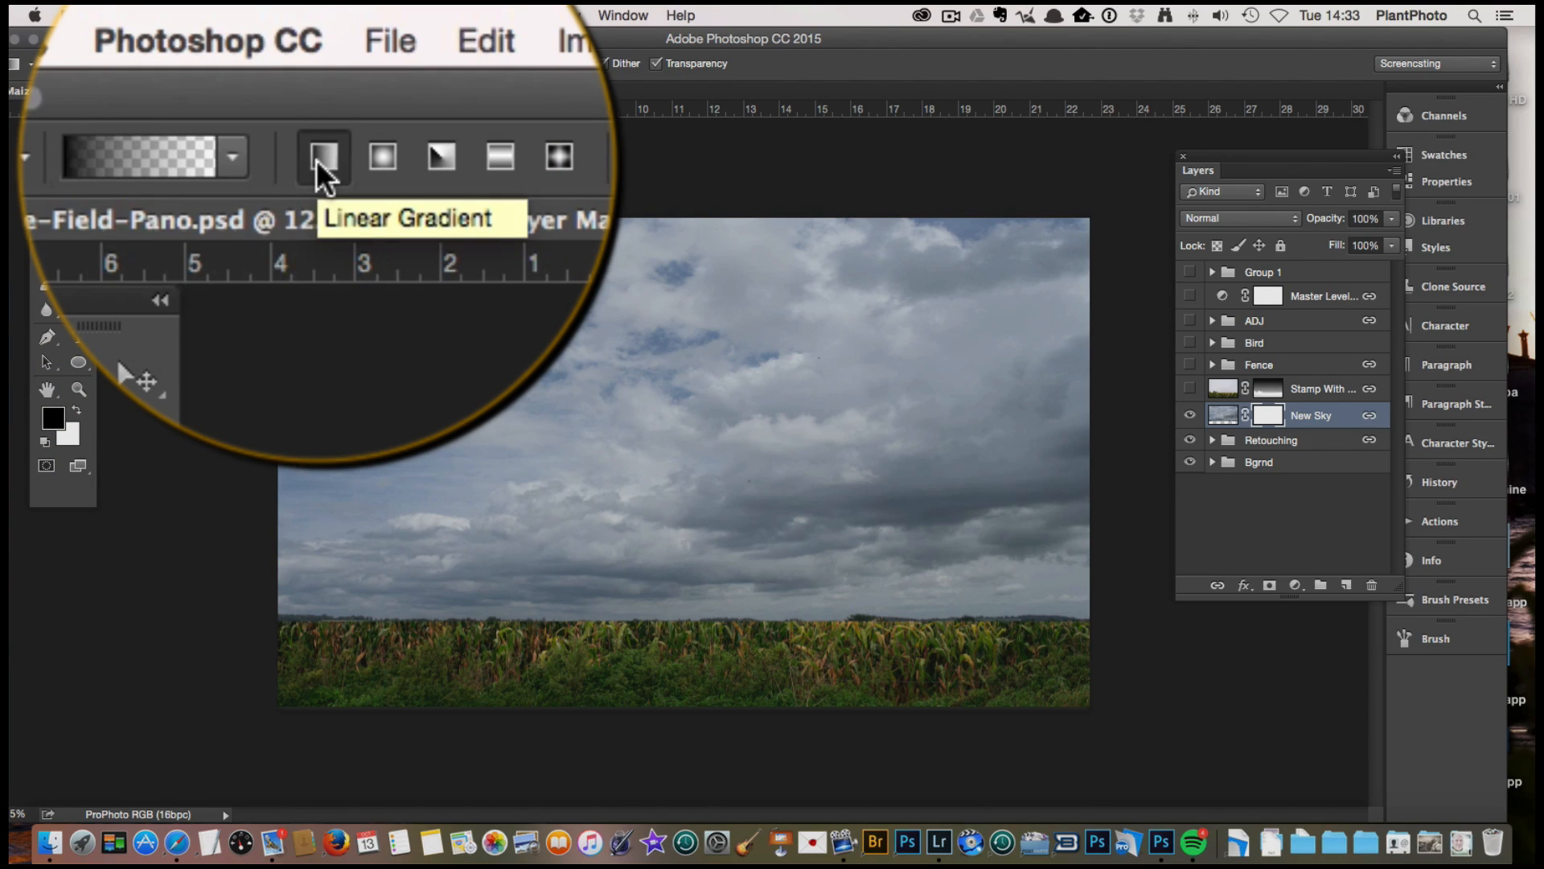
left_click(177, 159)
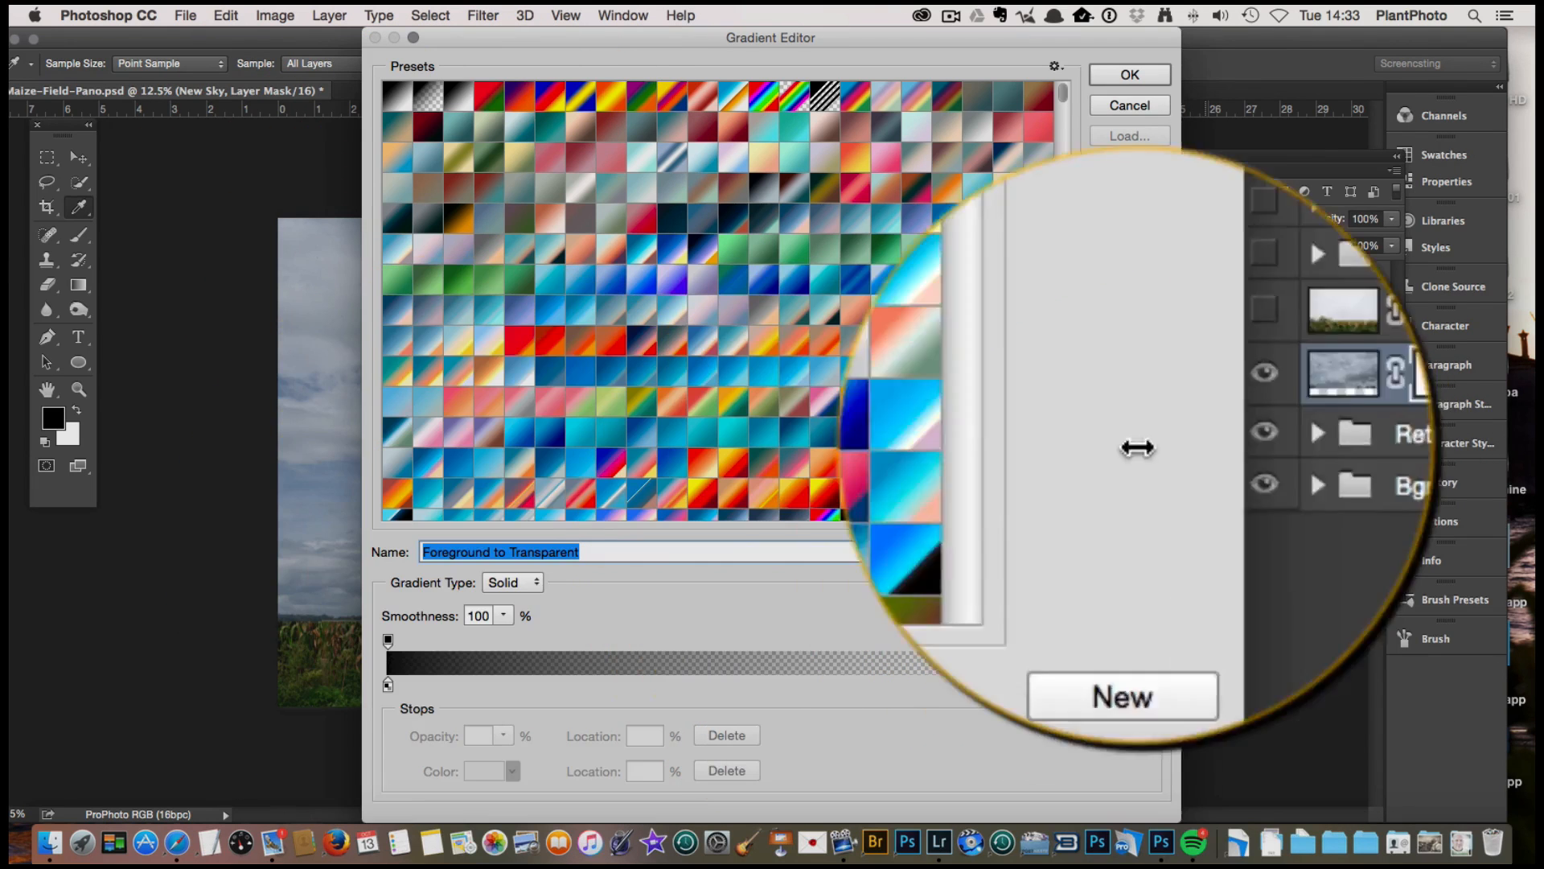
left_click(1130, 74)
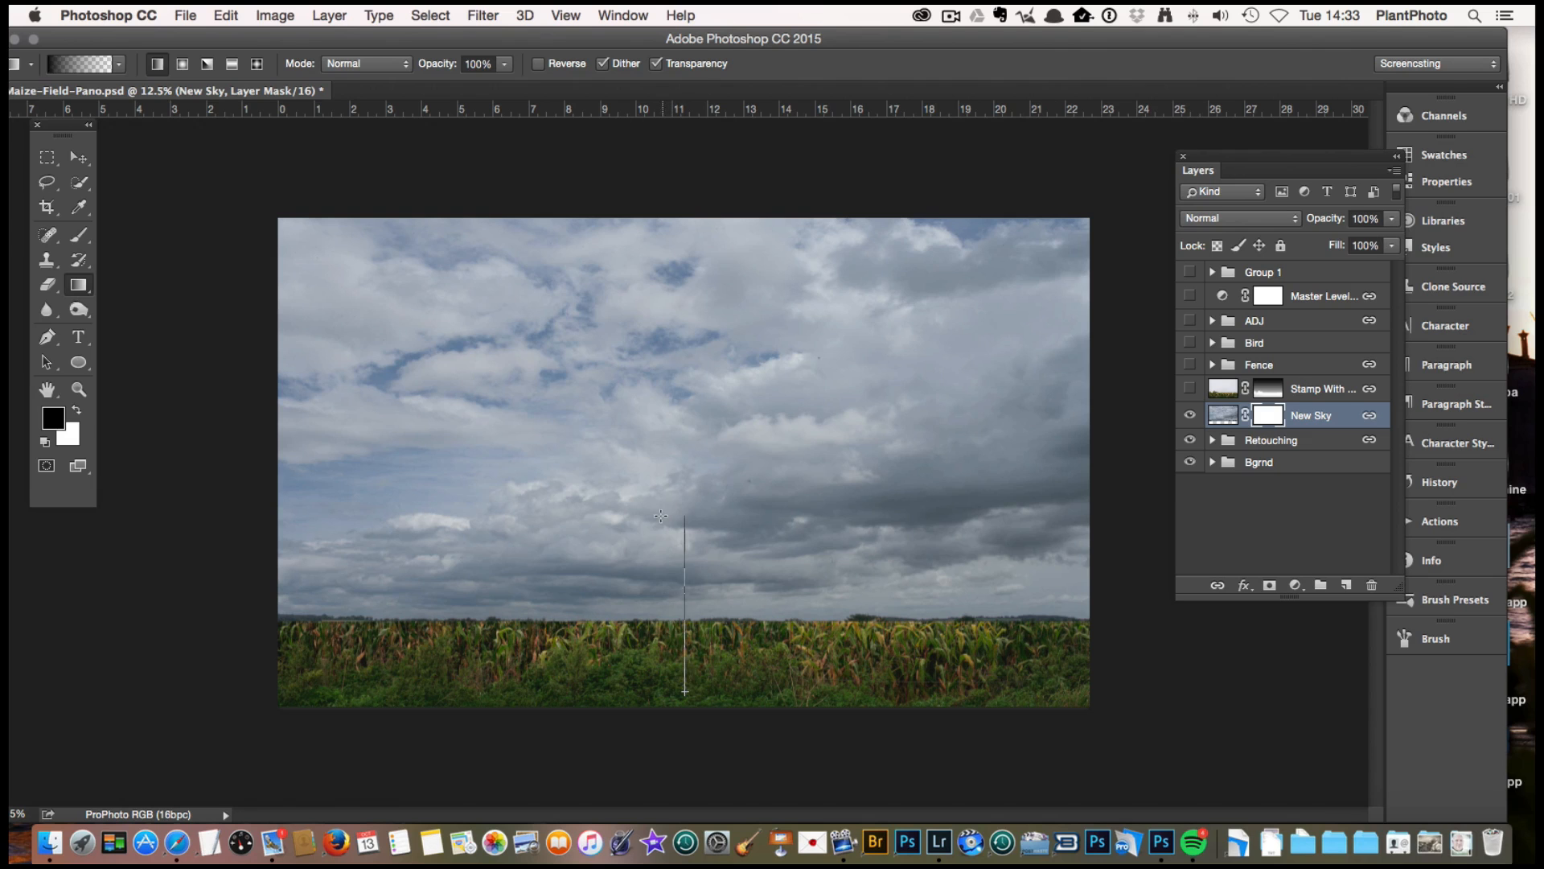
Draw several short vertical black gradients on the New Sky mask from the maize up across the horizon to blend in the field
left_click_drag(661, 516, 673, 523)
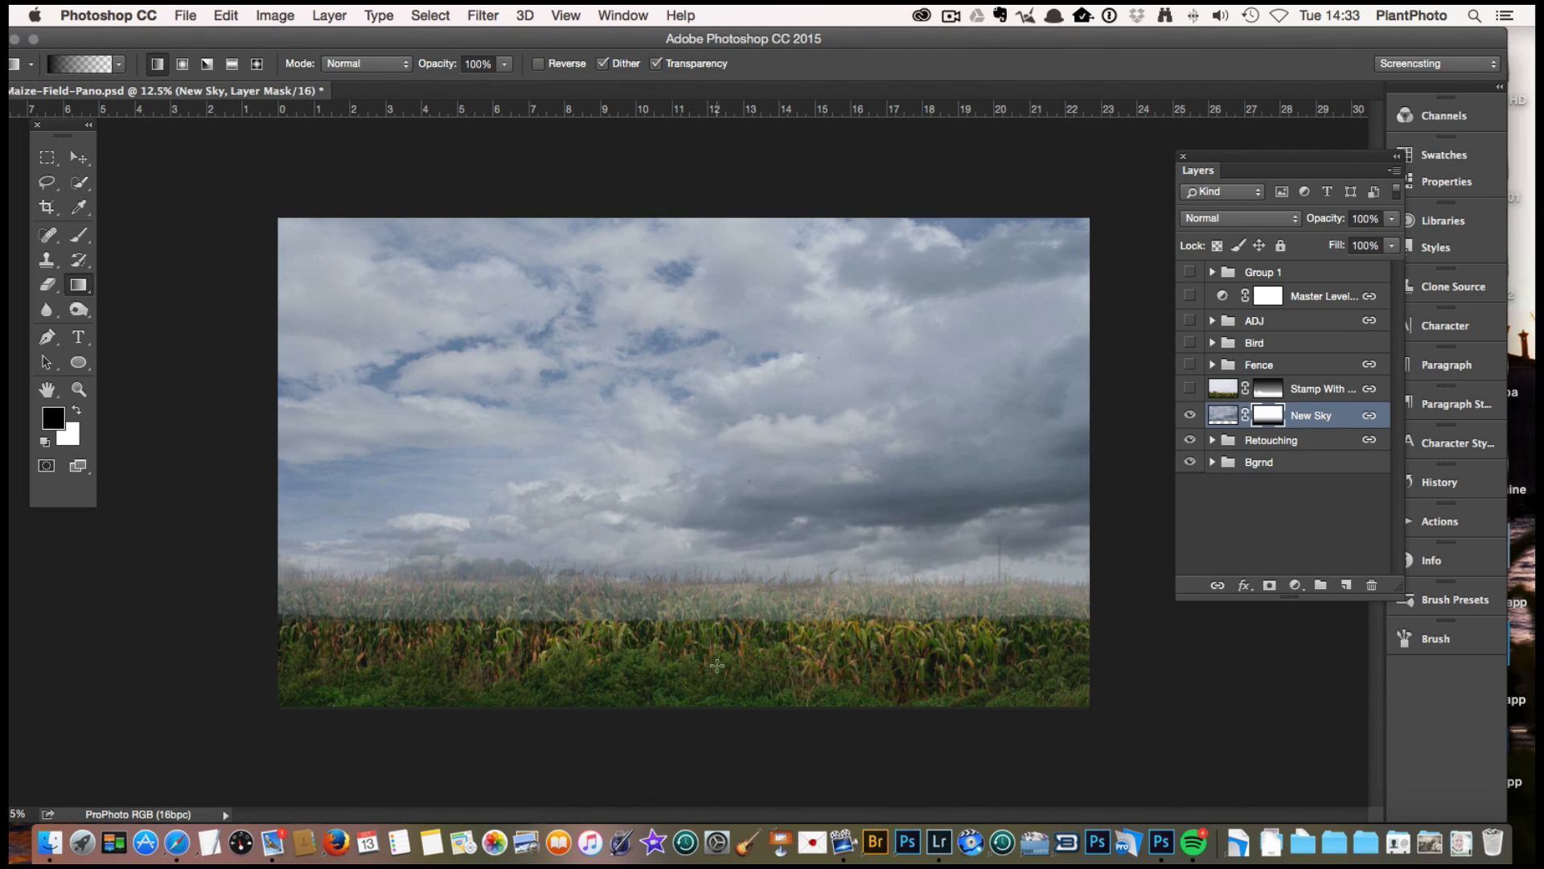
left_click_drag(683, 668, 675, 591)
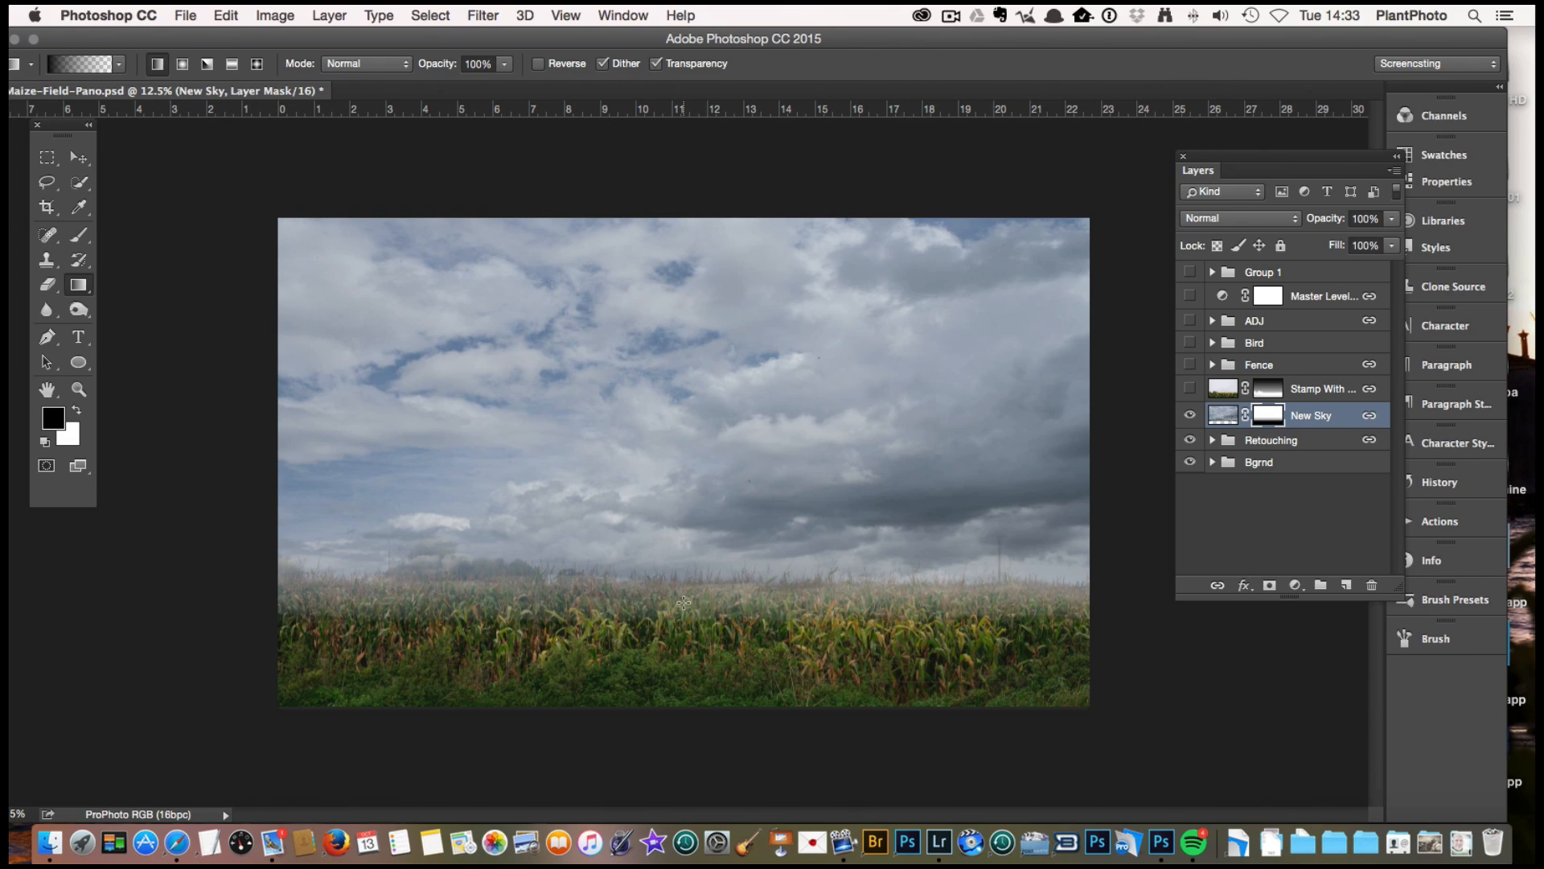
left_click_drag(684, 587, 683, 582)
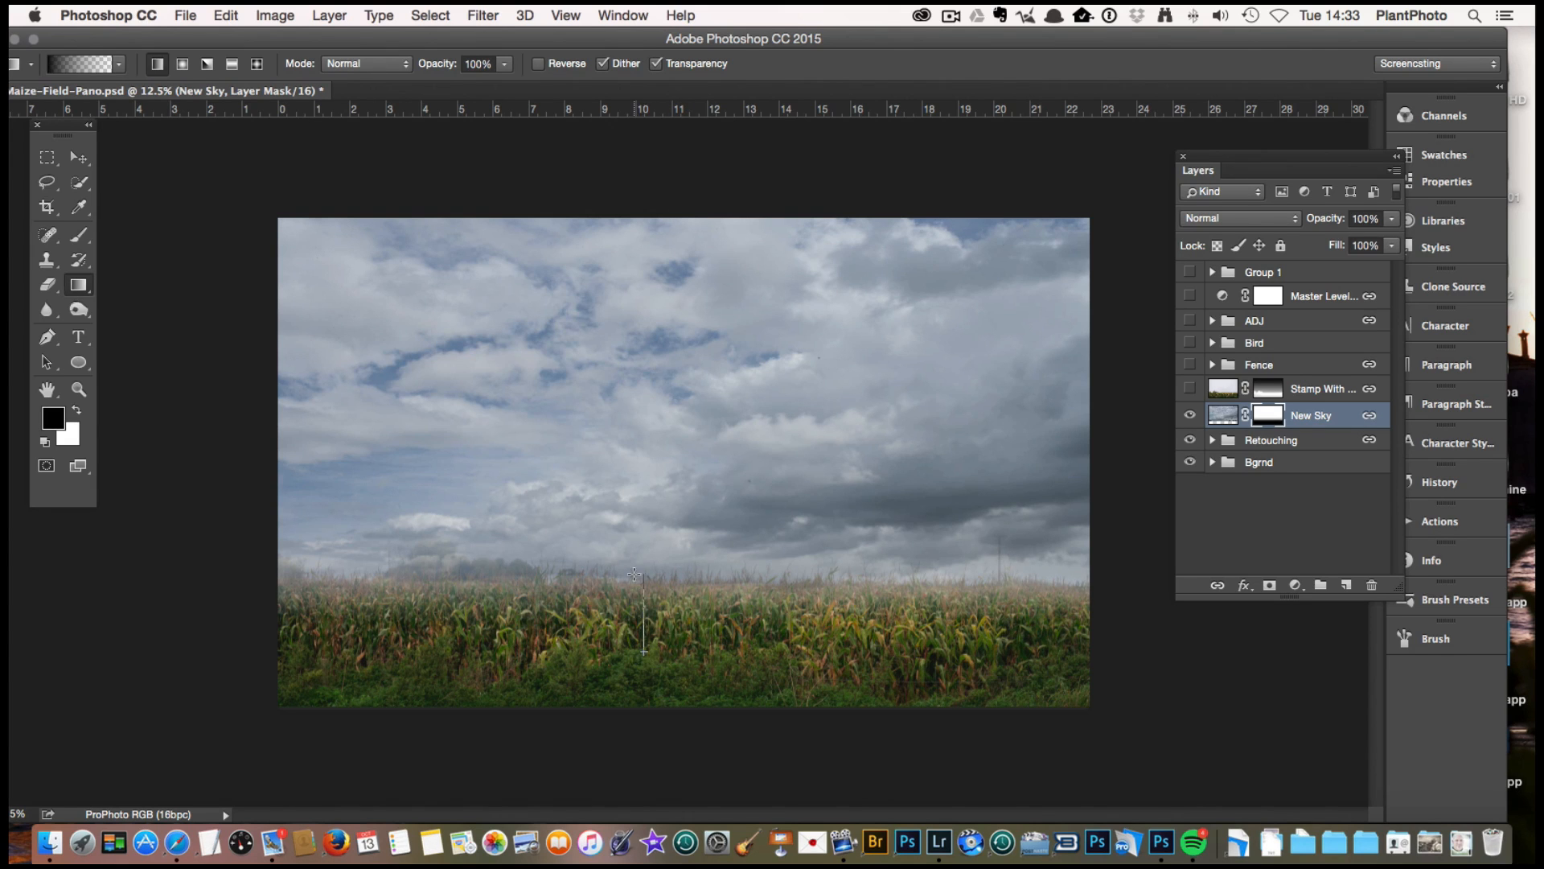
left_click_drag(659, 565, 667, 579)
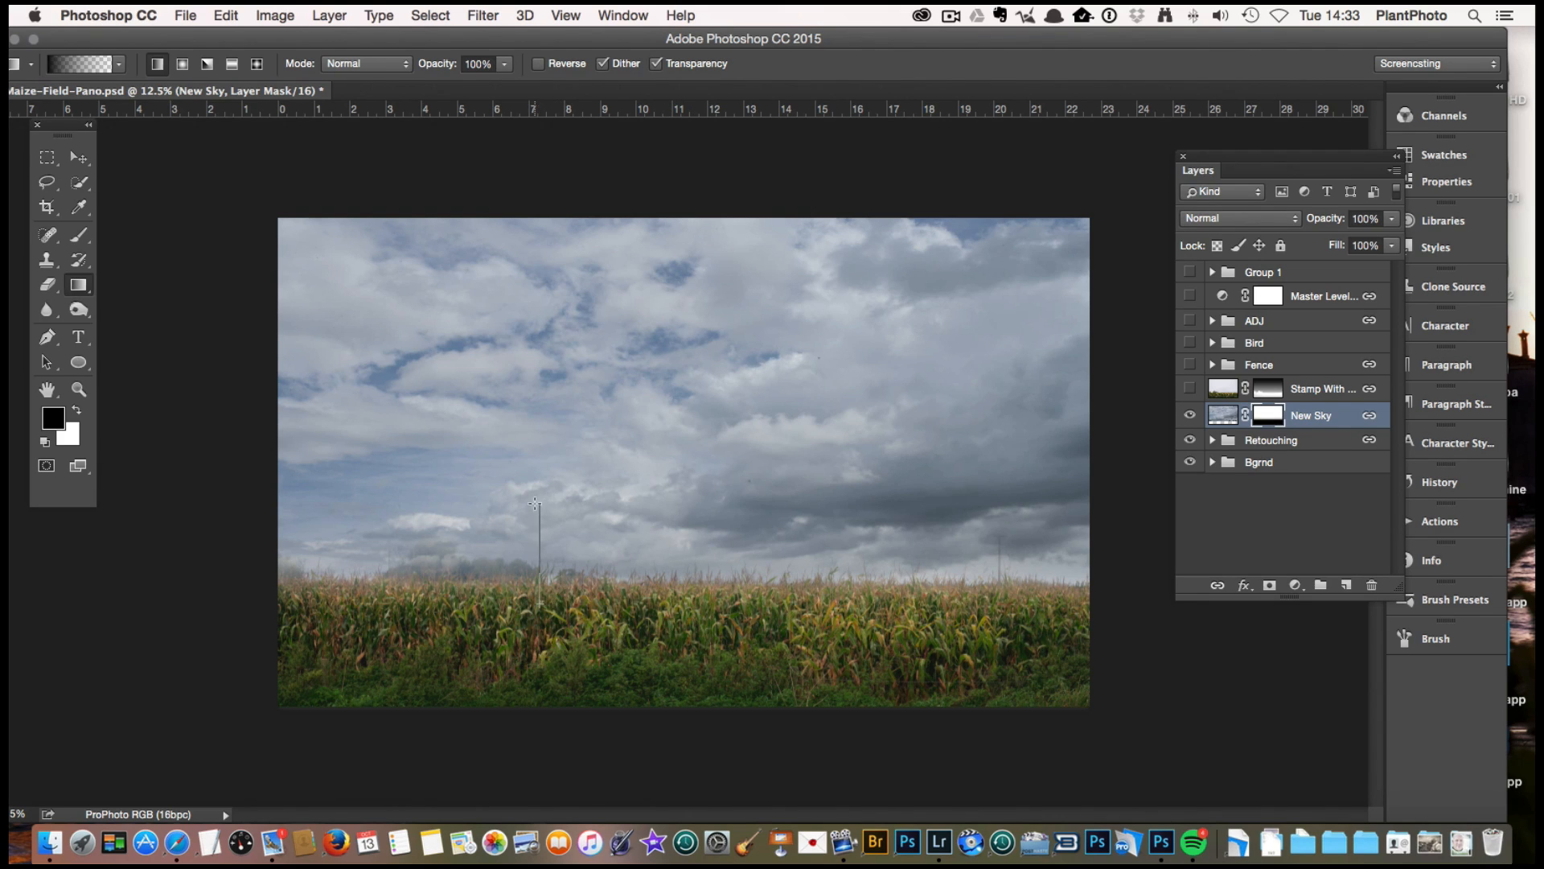
Try a gradient on the New Sky mask reaching above the distant trees, and undo it
left_click_drag(535, 504, 536, 504)
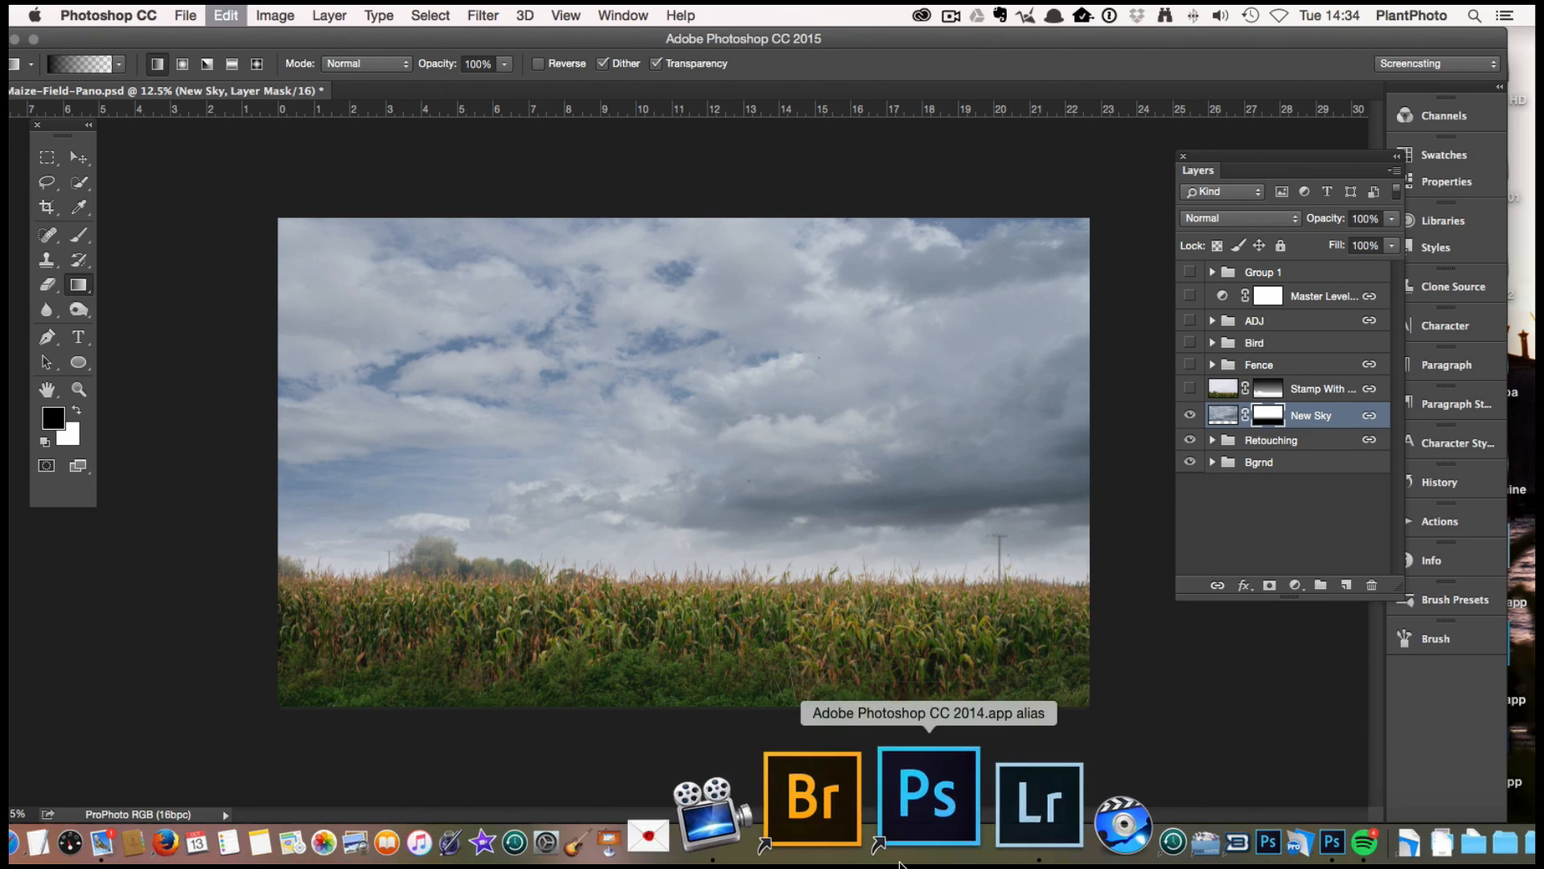
key("super+z")
left_click_drag(746, 559, 759, 558)
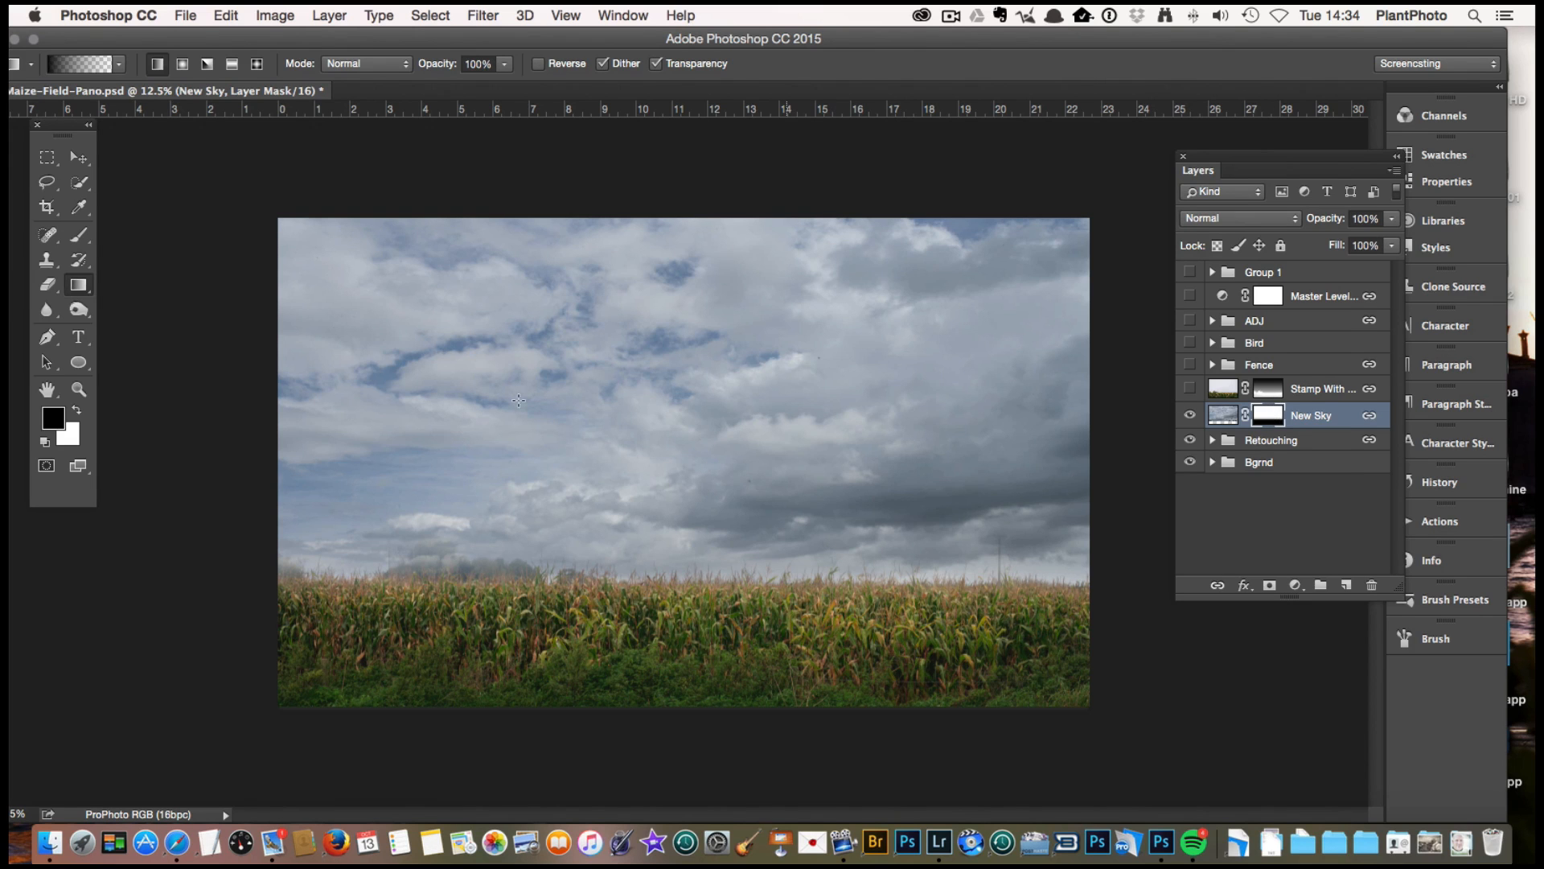
Inspect the sky blend at 100% zoom along the maize tops and around the distant trees and pole
double_click(78, 389)
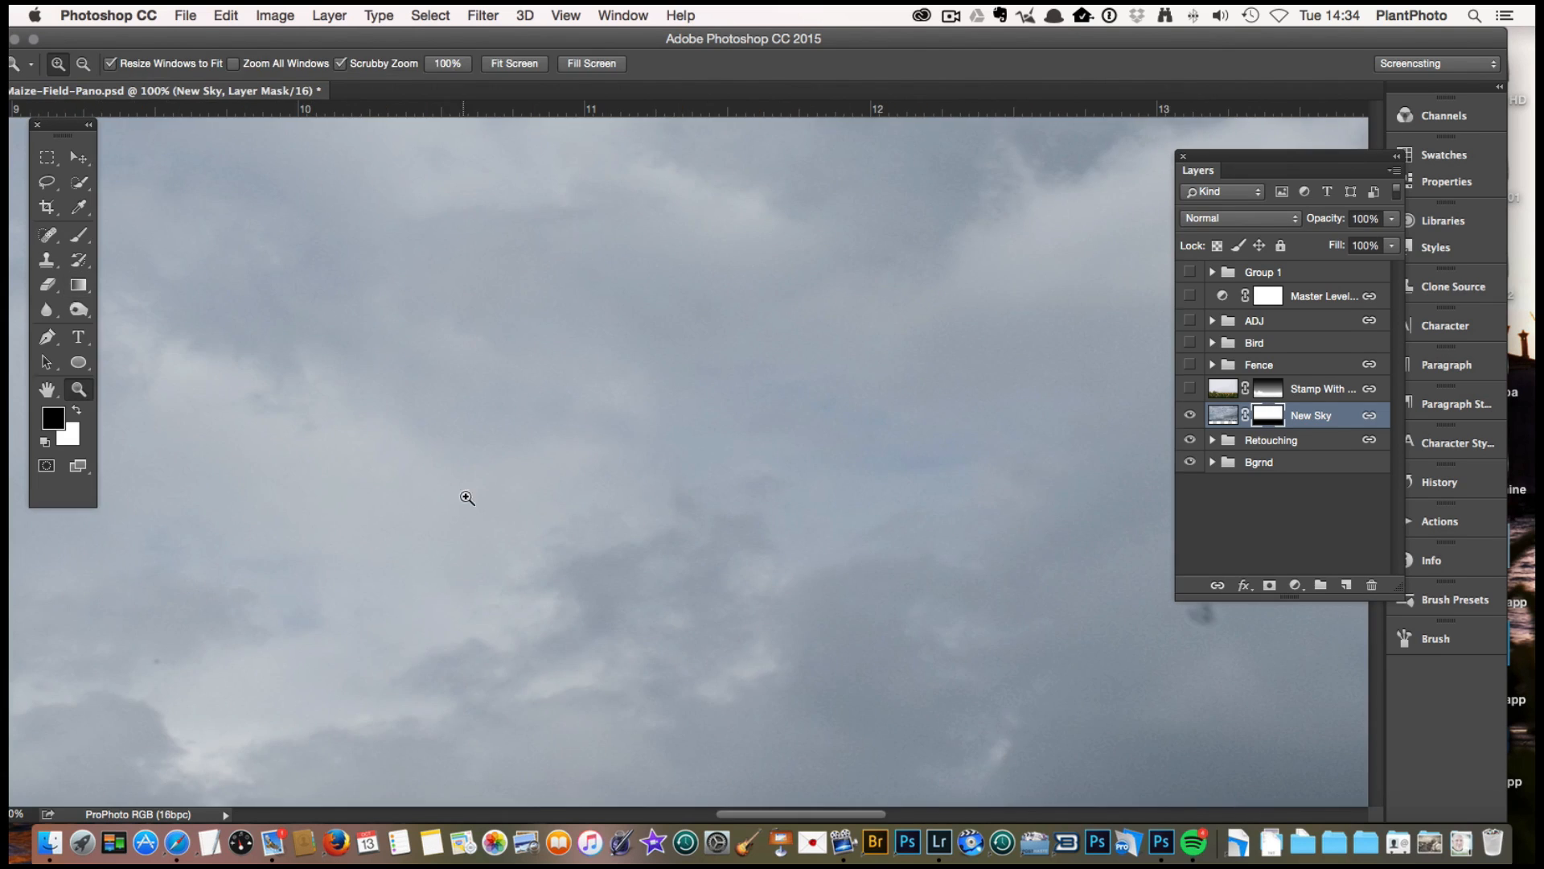
left_click_drag(508, 615, 597, 193)
left_click_drag(493, 716, 907, 682)
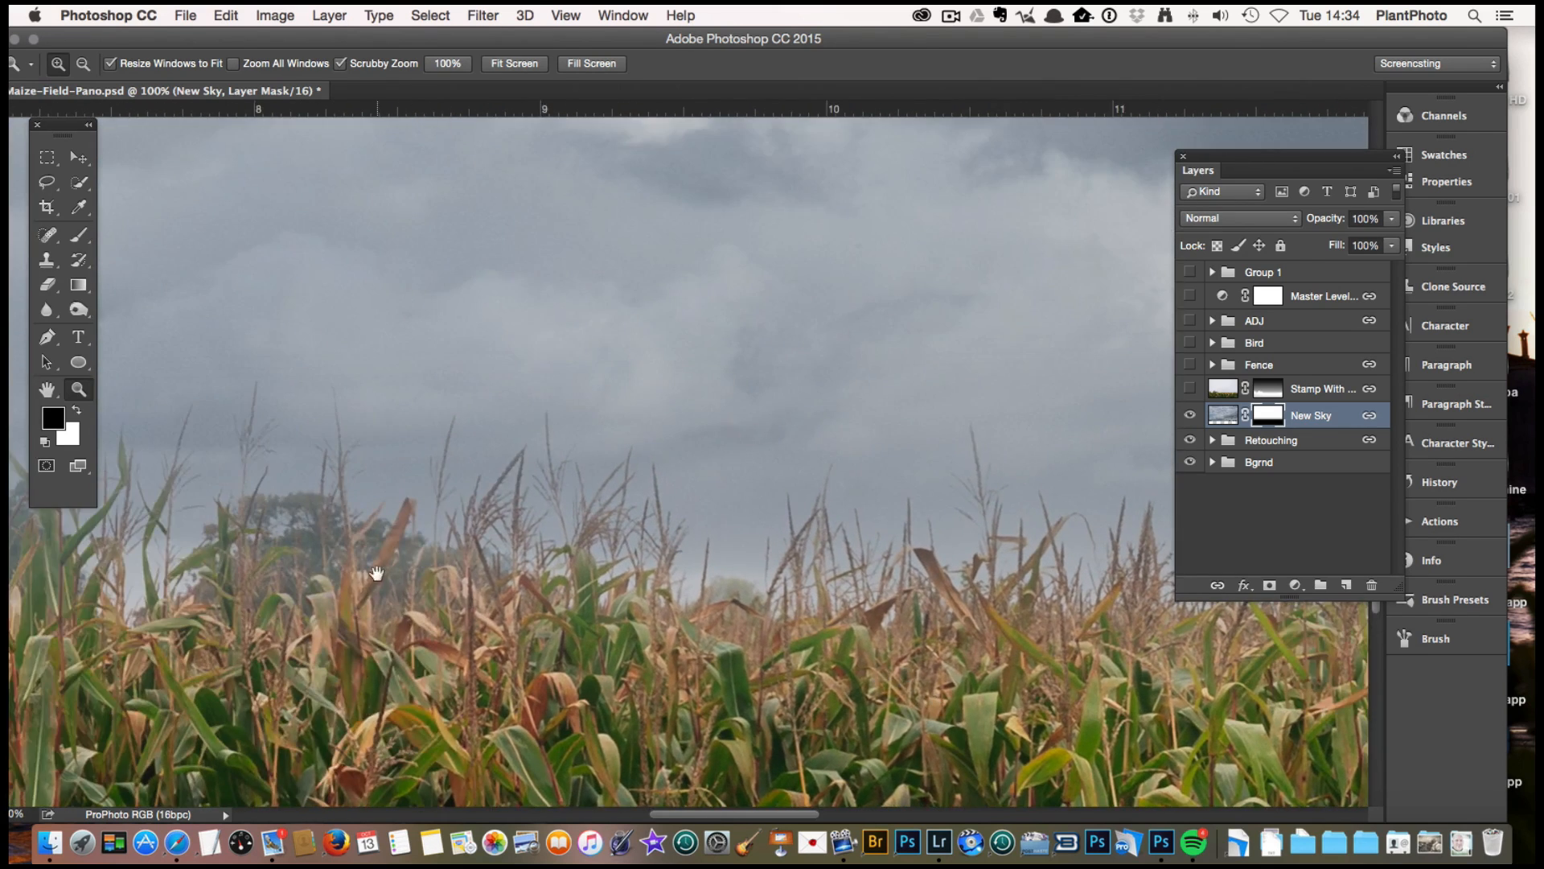
left_click_drag(377, 574, 658, 510)
left_click_drag(391, 507, 975, 518)
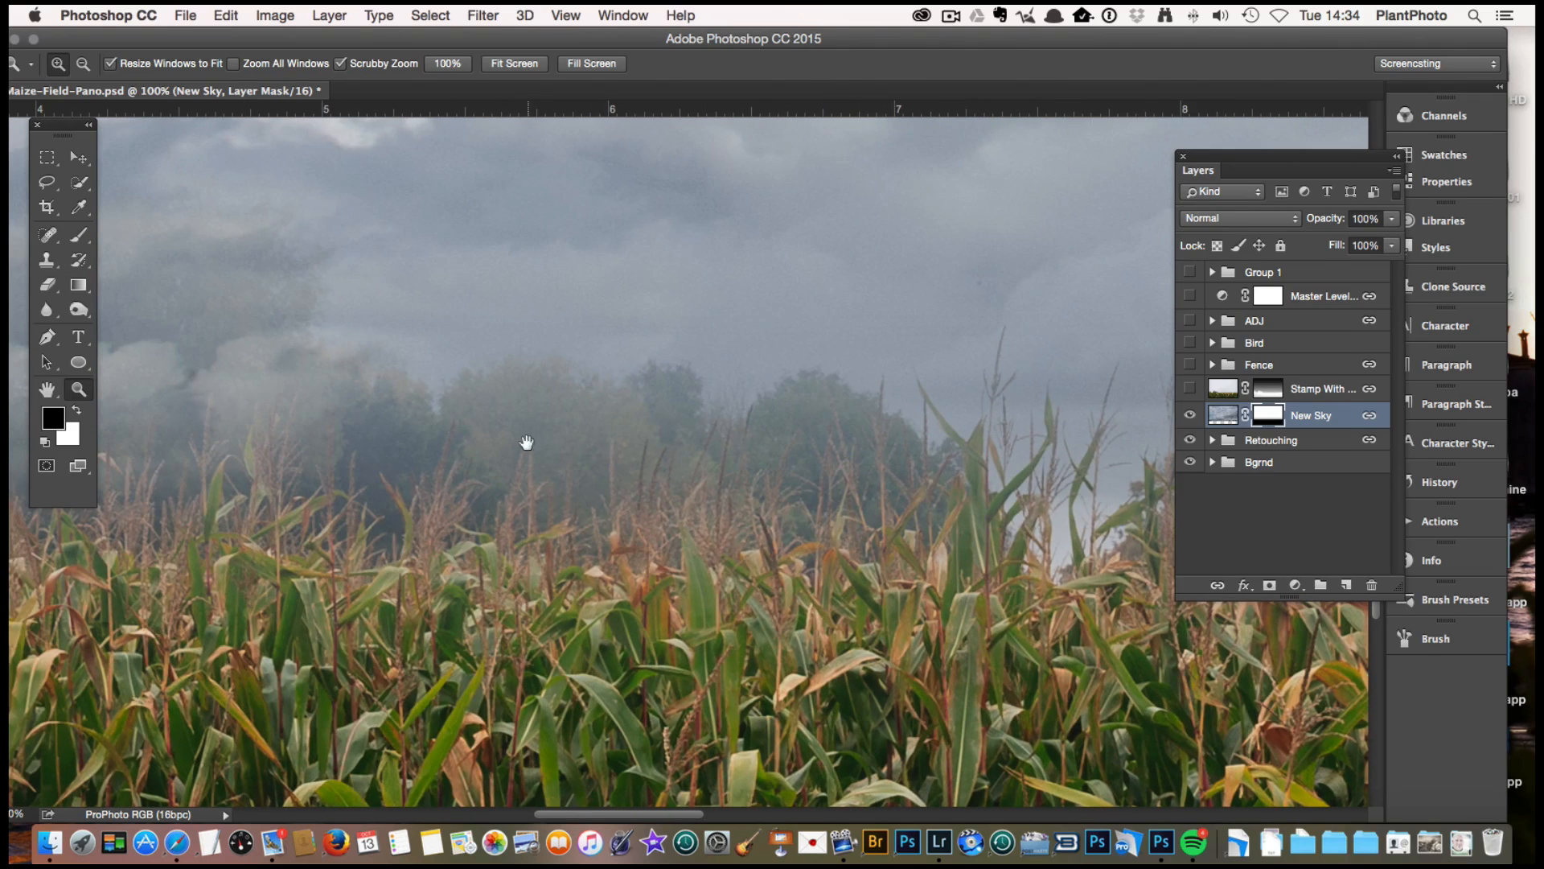
left_click_drag(528, 441, 995, 485)
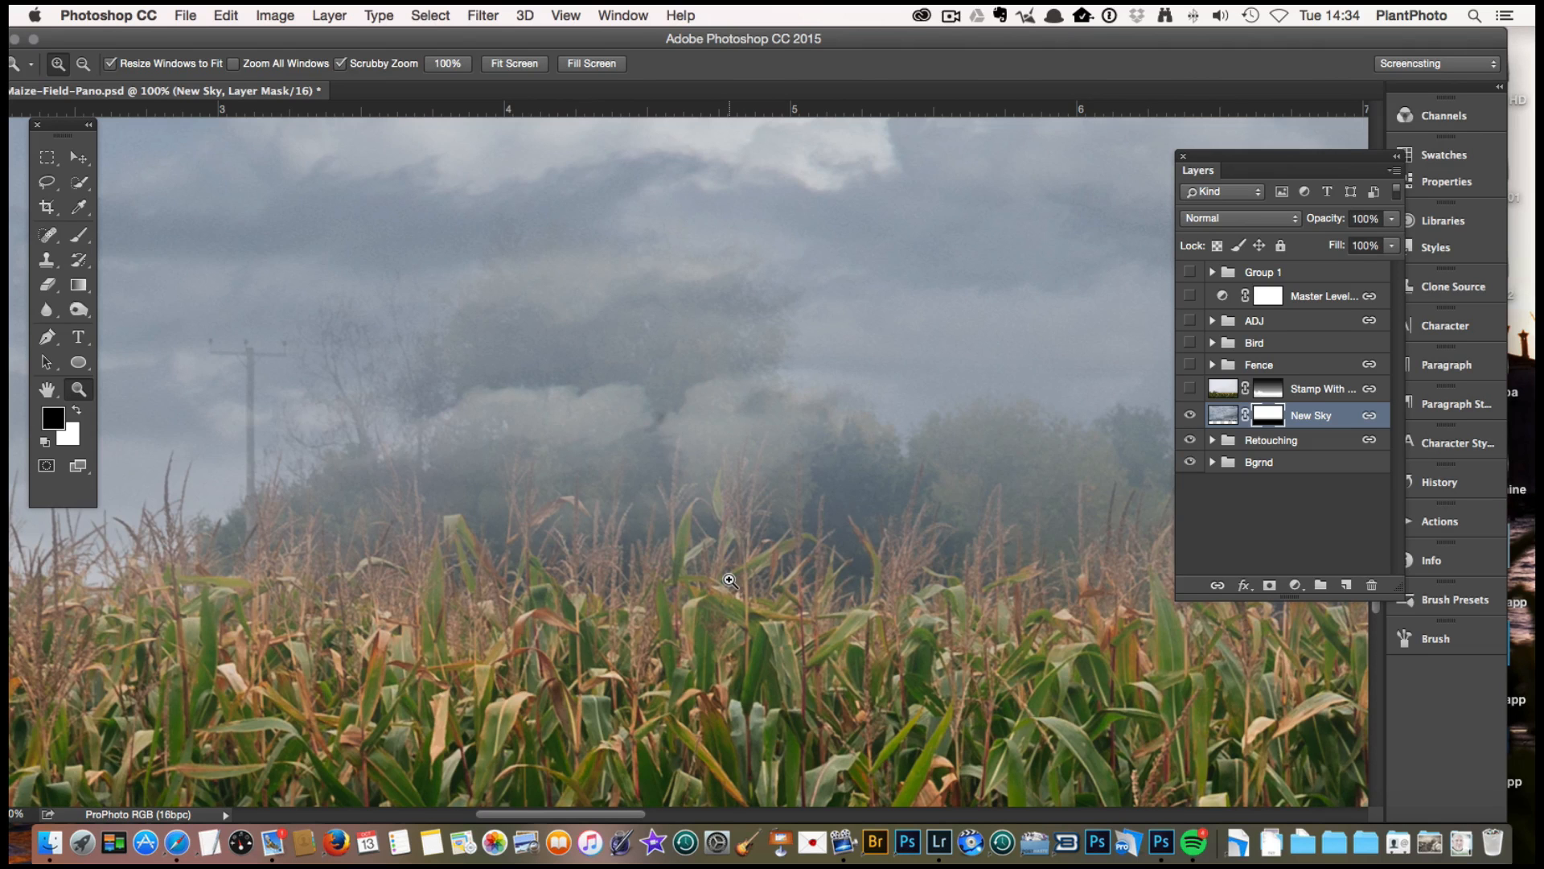
left_click_drag(729, 580, 587, 373)
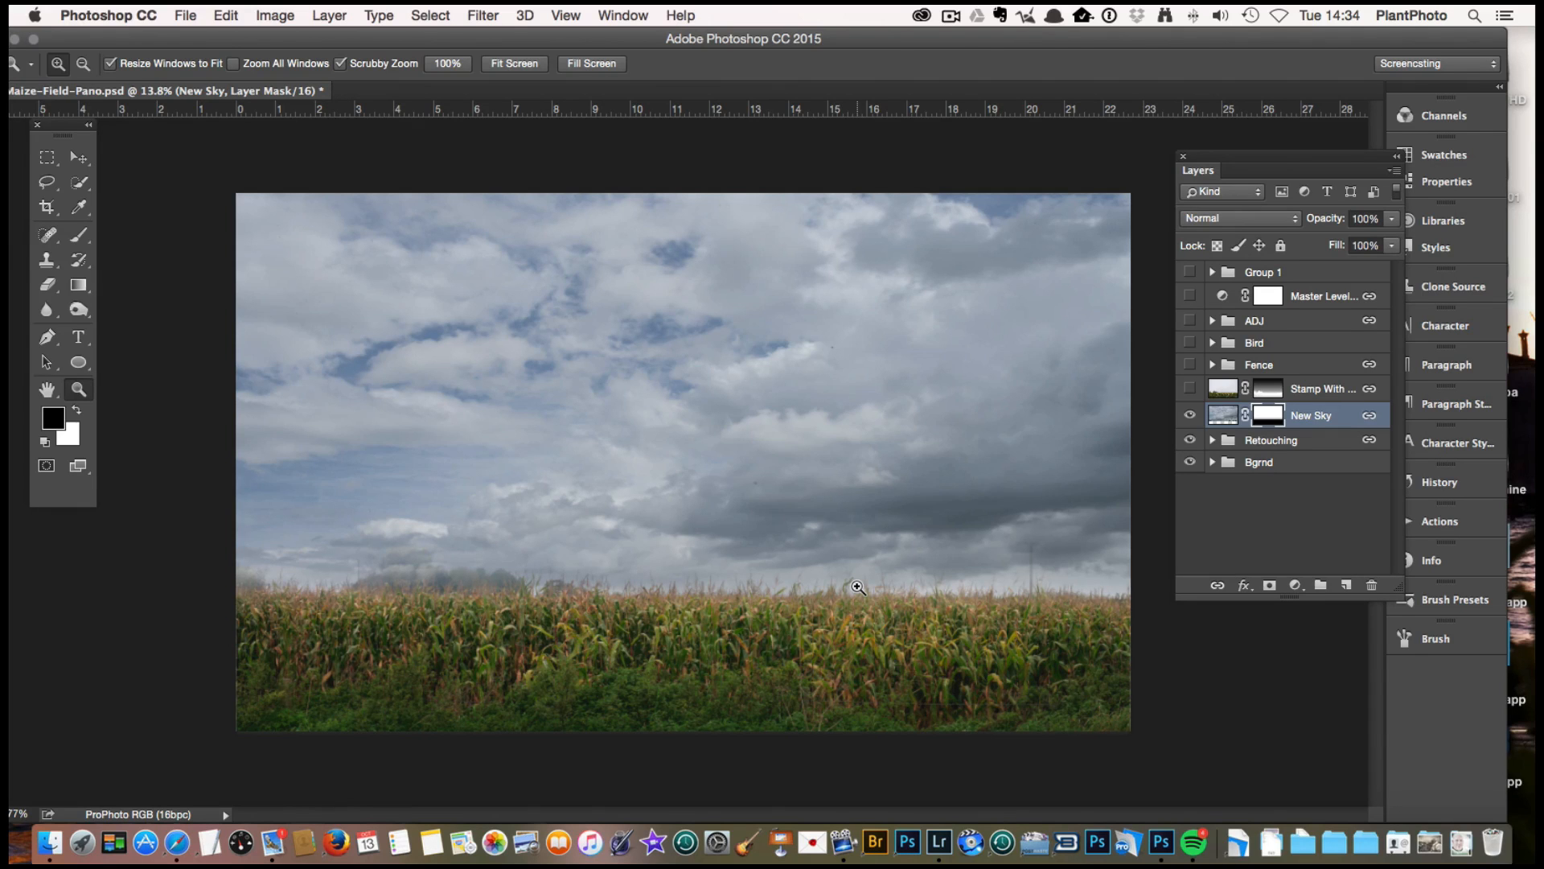
Set up the Brush tool for the New Sky mask with black as foreground and a flow of 6%
left_click_drag(246, 588, 711, 545)
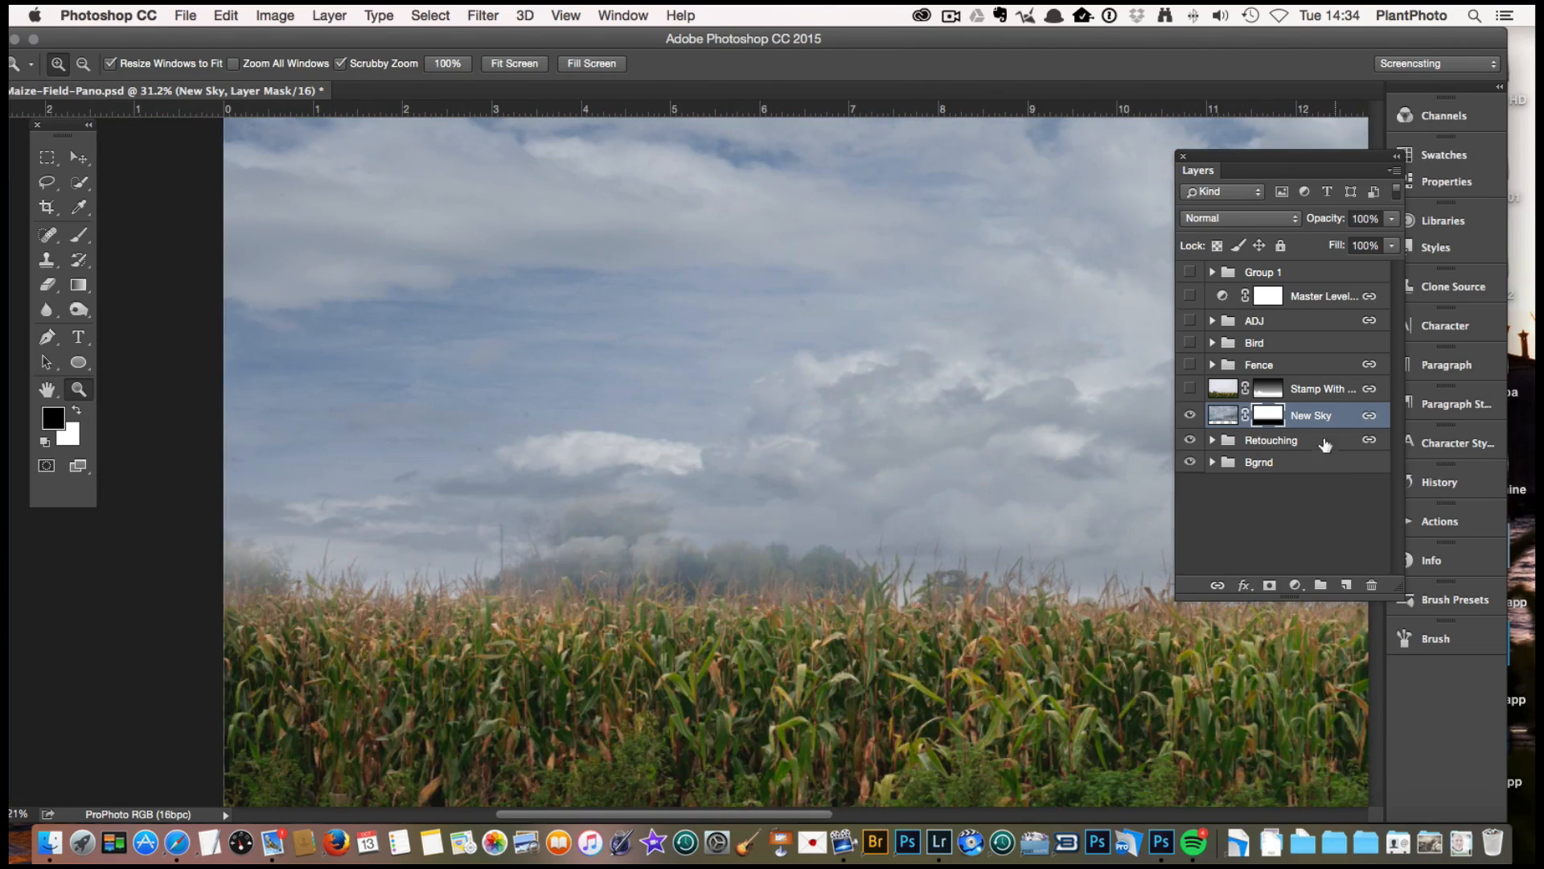
double_click(1275, 419)
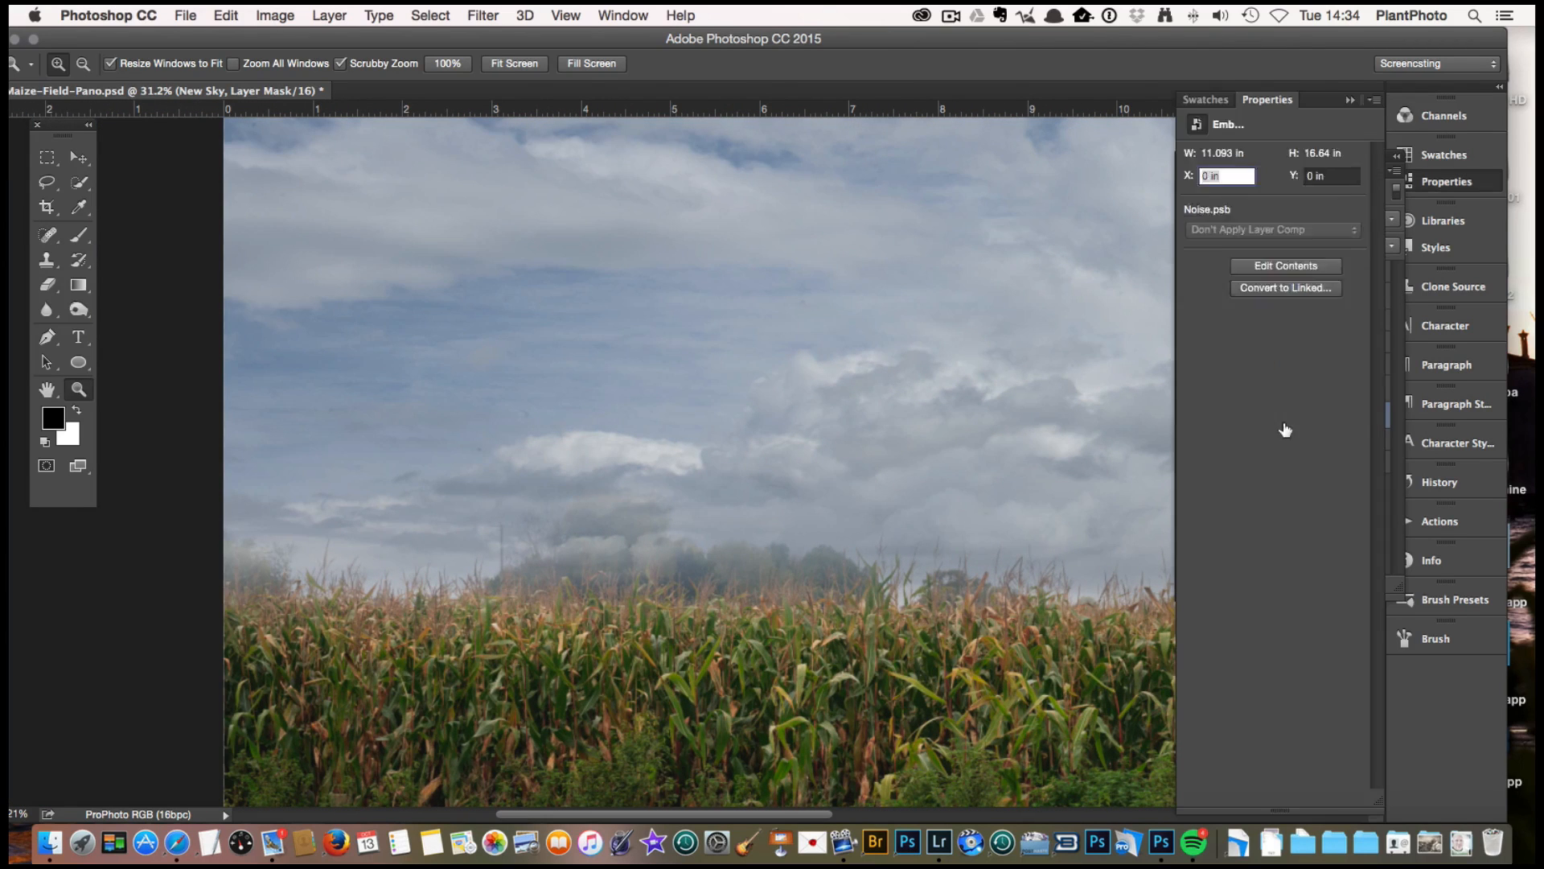
left_click(1351, 100)
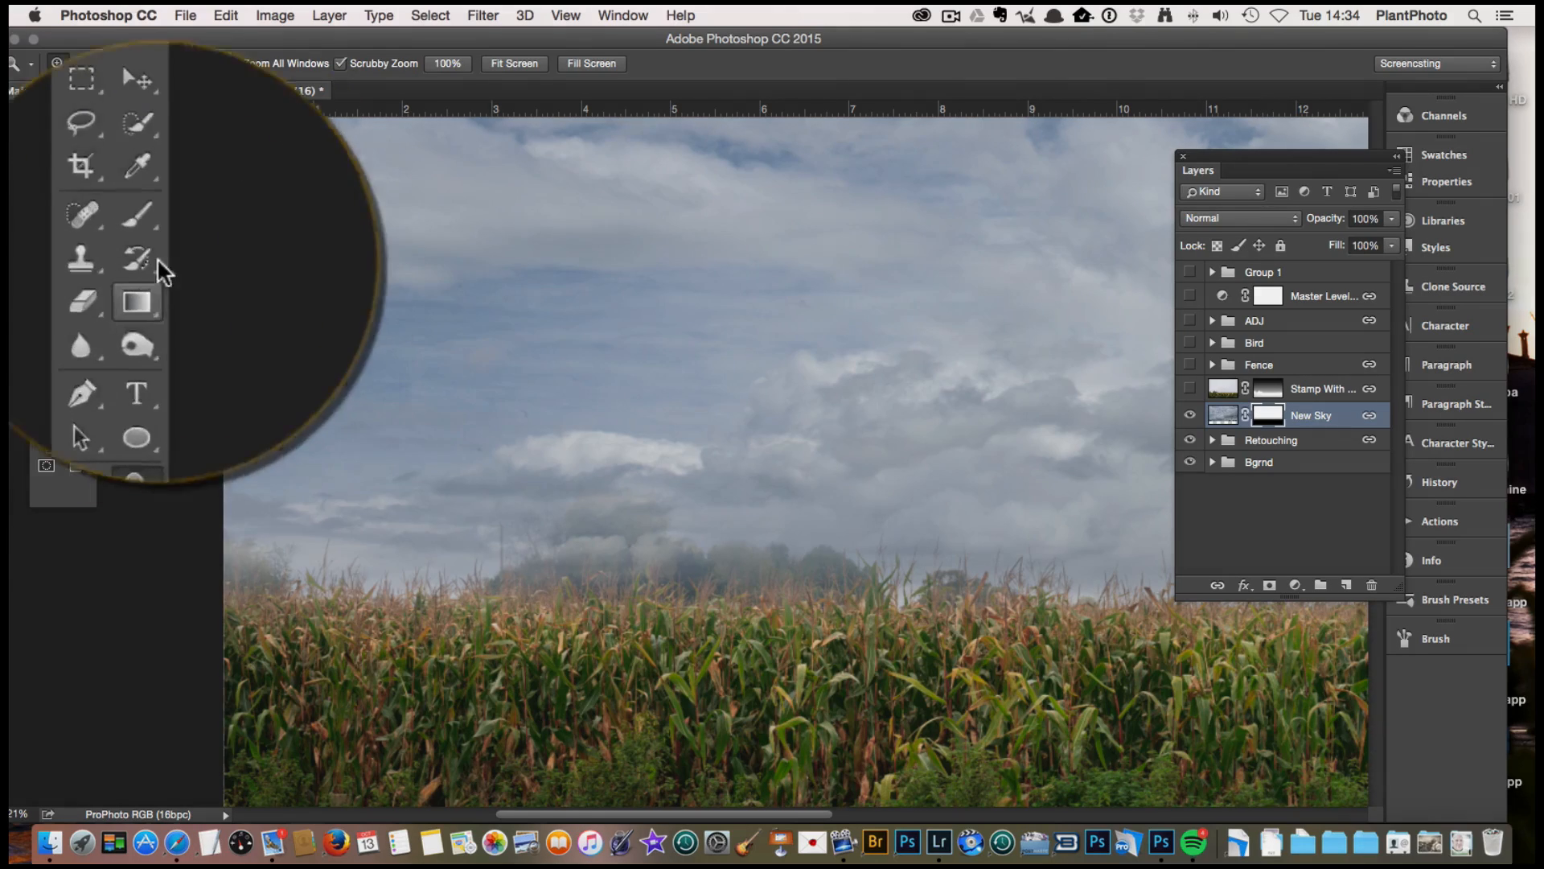
left_click(78, 235)
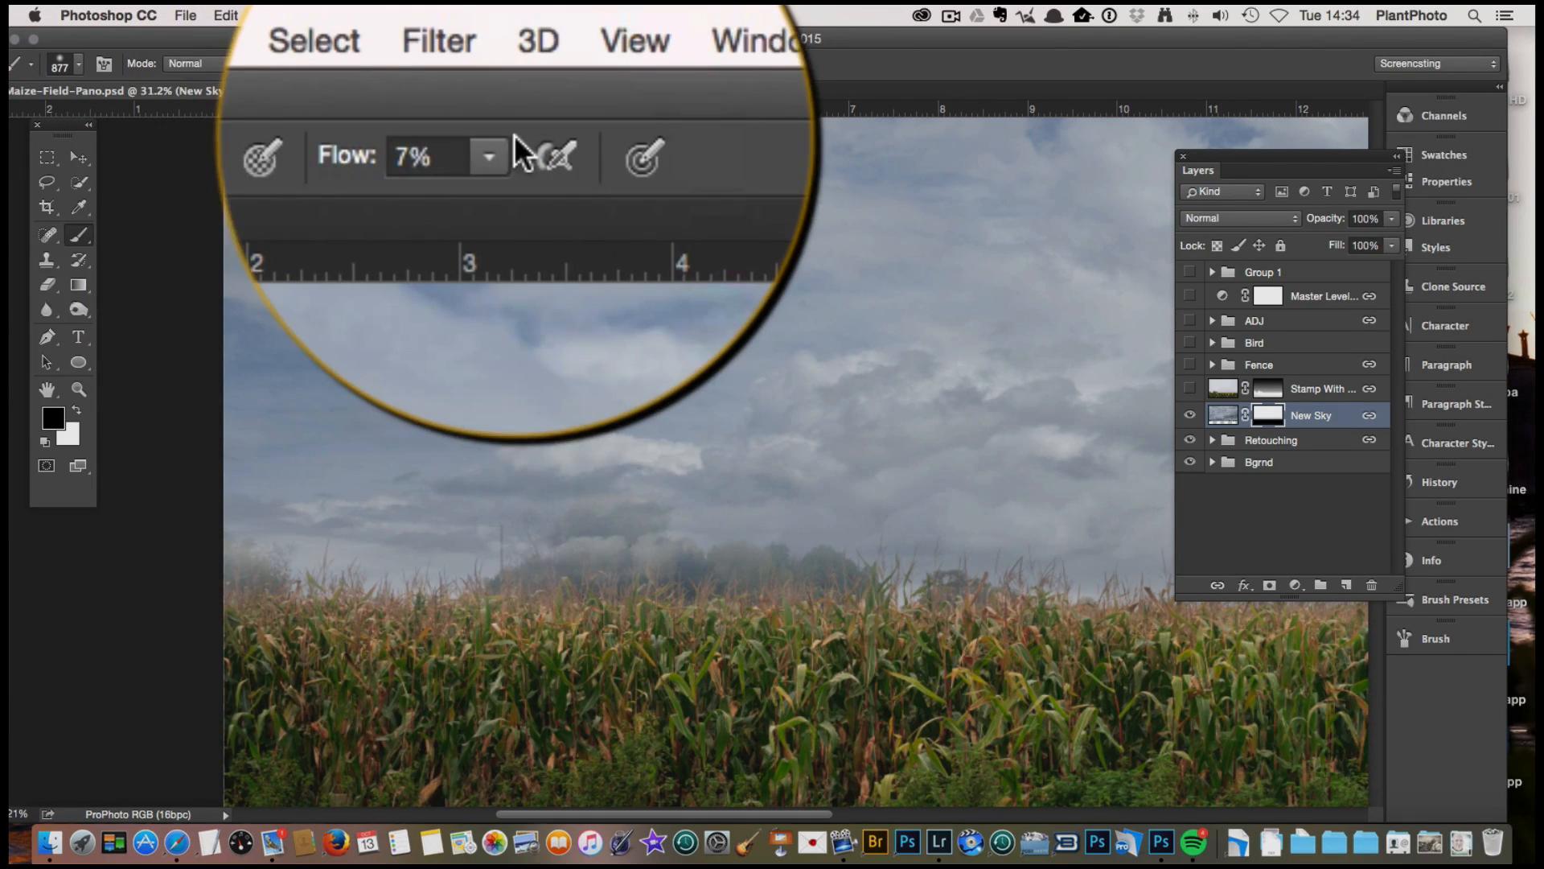
left_click(505, 153)
left_click_drag(505, 205, 506, 201)
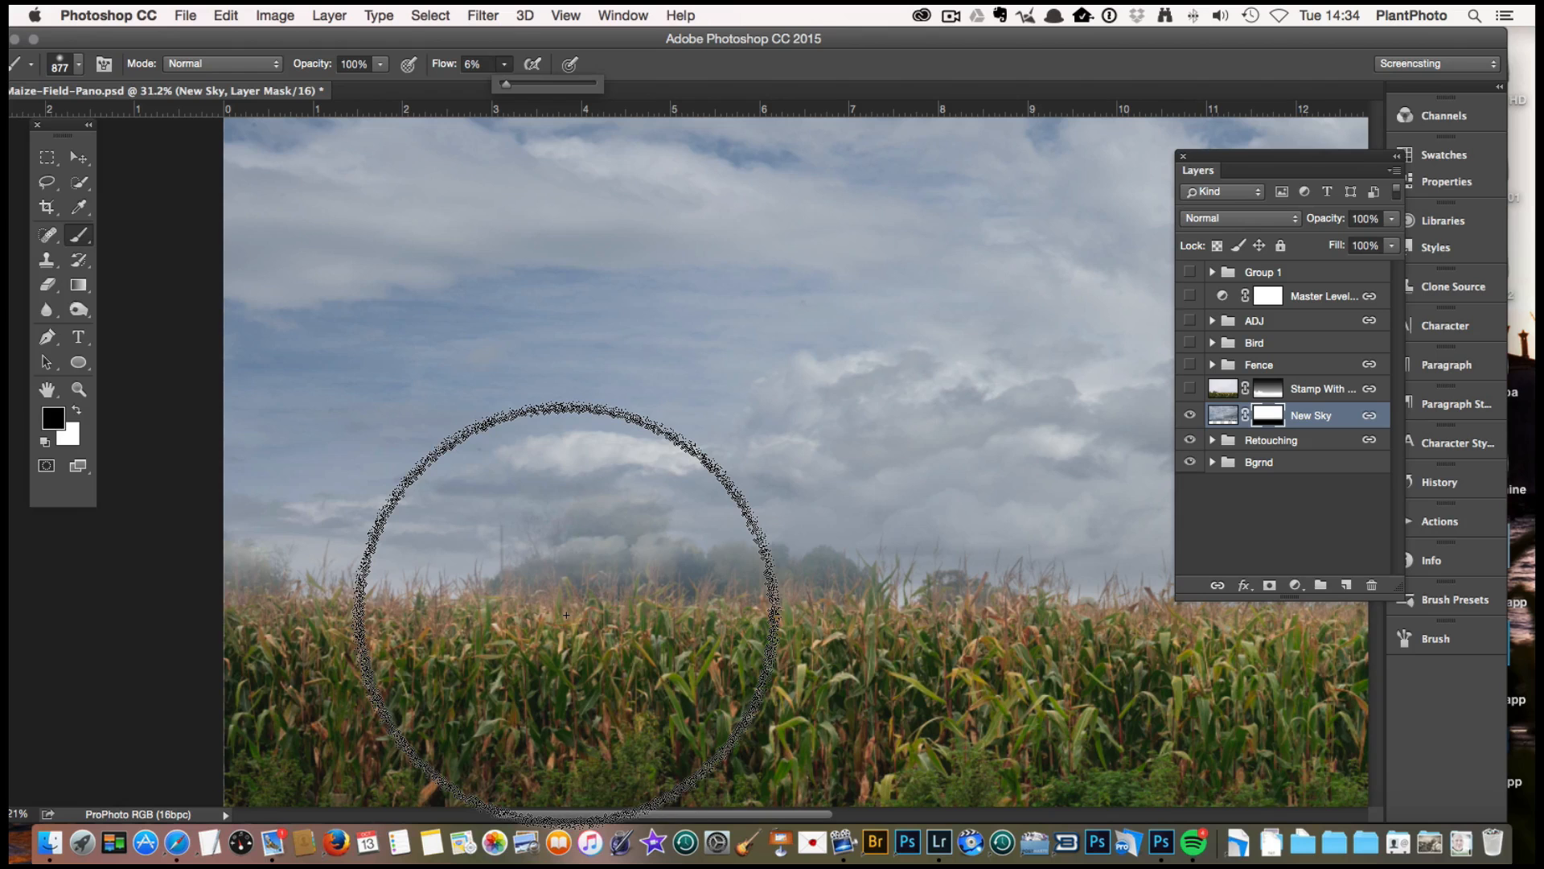
Reduce the brush to 99 px and paint softly over the distant trees along the horizon on the New Sky mask
left_click_drag(558, 403, 441, 389)
mouse_move(262, 579)
left_mouse_down()
mouse_move(232, 563)
mouse_move(264, 597)
mouse_move(264, 563)
mouse_move(243, 580)
mouse_move(251, 595)
mouse_move(274, 606)
mouse_move(243, 561)
mouse_move(261, 587)
mouse_move(240, 581)
mouse_move(269, 607)
mouse_move(279, 594)
mouse_move(234, 564)
mouse_move(255, 619)
left_mouse_up()
mouse_move(668, 575)
left_mouse_down()
mouse_move(571, 579)
mouse_move(620, 558)
mouse_move(563, 564)
mouse_move(611, 545)
mouse_move(550, 586)
mouse_move(701, 583)
mouse_move(659, 567)
mouse_move(684, 560)
mouse_move(642, 562)
mouse_move(676, 579)
mouse_move(727, 574)
mouse_move(698, 589)
mouse_move(756, 593)
mouse_move(747, 573)
mouse_move(729, 583)
mouse_move(777, 602)
mouse_move(719, 602)
mouse_move(760, 569)
mouse_move(808, 608)
mouse_move(835, 580)
mouse_move(813, 572)
mouse_move(785, 609)
mouse_move(807, 590)
mouse_move(561, 573)
mouse_move(529, 591)
mouse_move(561, 576)
mouse_move(539, 602)
mouse_move(575, 600)
mouse_move(634, 548)
mouse_move(601, 599)
mouse_move(818, 592)
mouse_move(702, 574)
mouse_move(933, 564)
mouse_move(953, 542)
mouse_move(535, 528)
mouse_move(676, 524)
left_mouse_up()
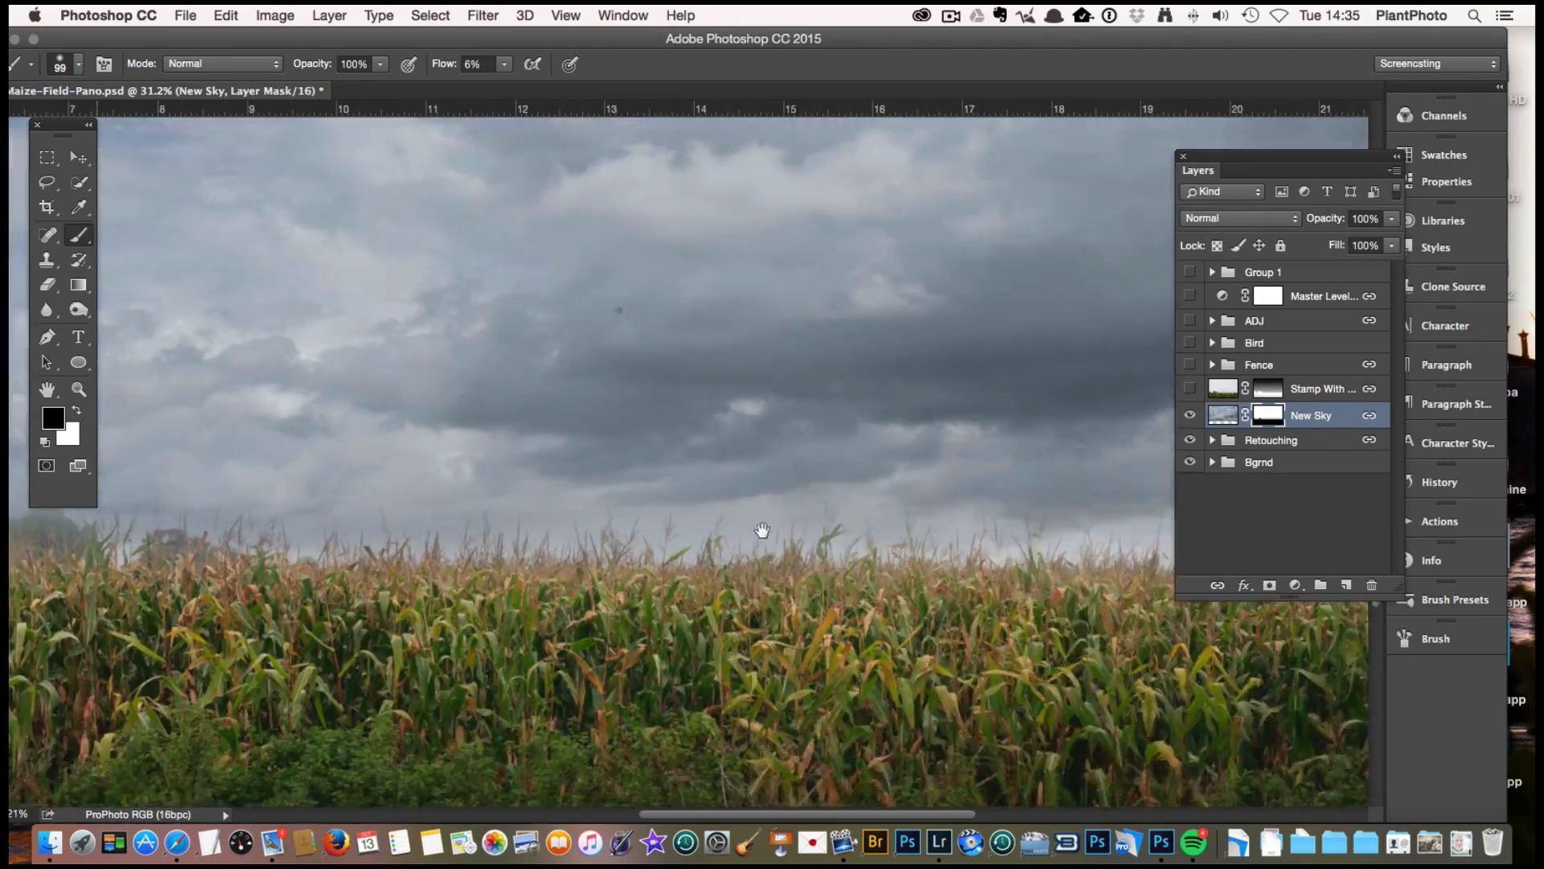
Paint black over the utility pole on the New Sky mask with a 12 px brush
left_click_drag(978, 496, 506, 472)
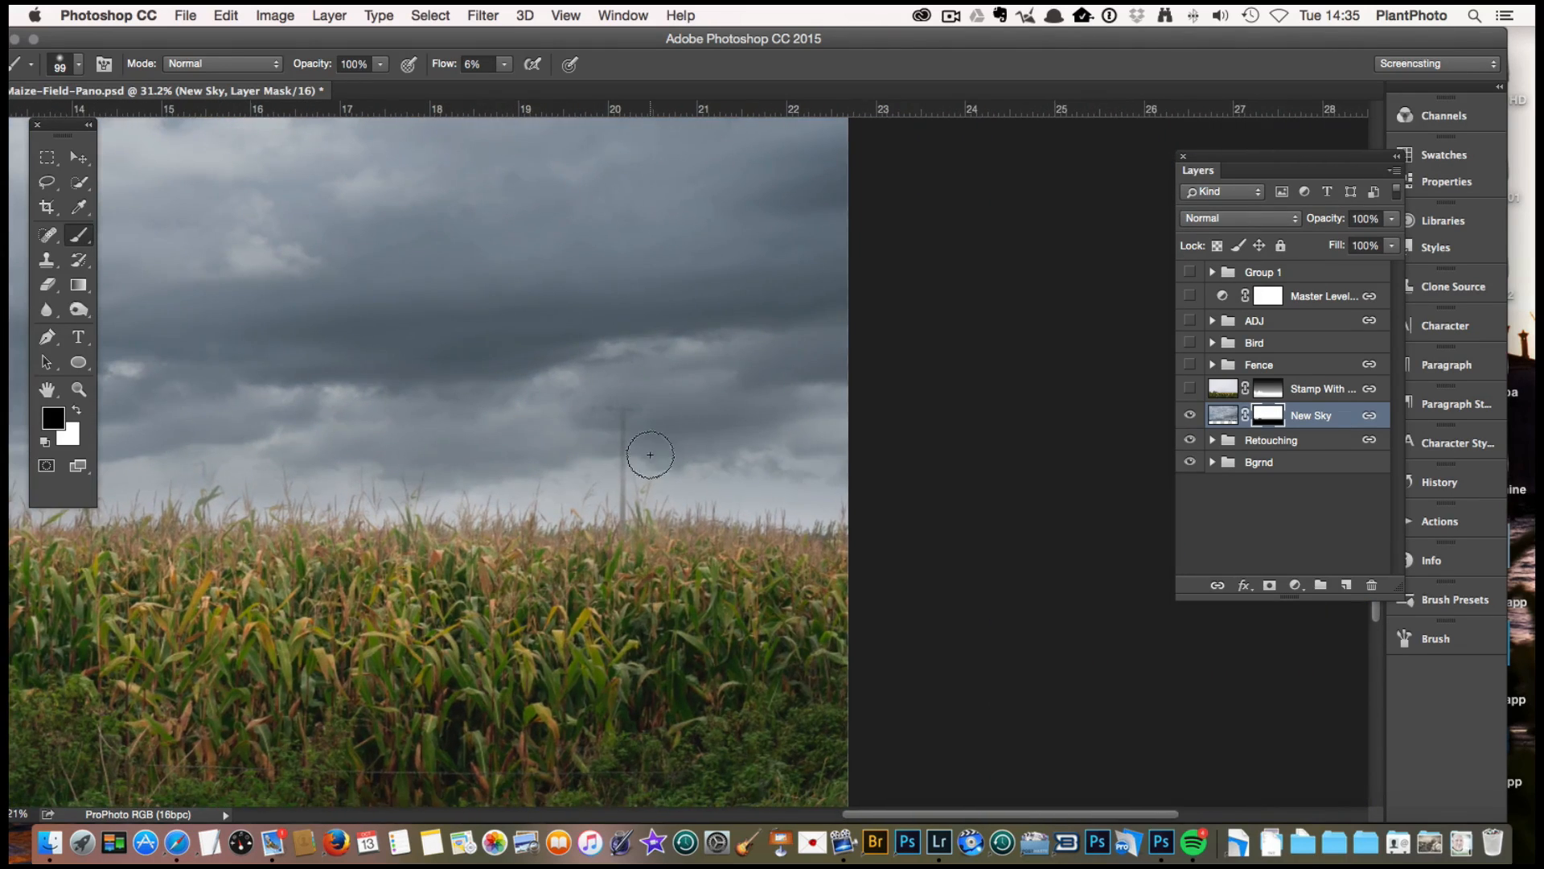
key("super+space")
left_click_drag(635, 470, 774, 487)
mouse_move(655, 510)
left_mouse_down()
mouse_move(593, 482)
mouse_move(603, 506)
mouse_move(557, 511)
left_mouse_up()
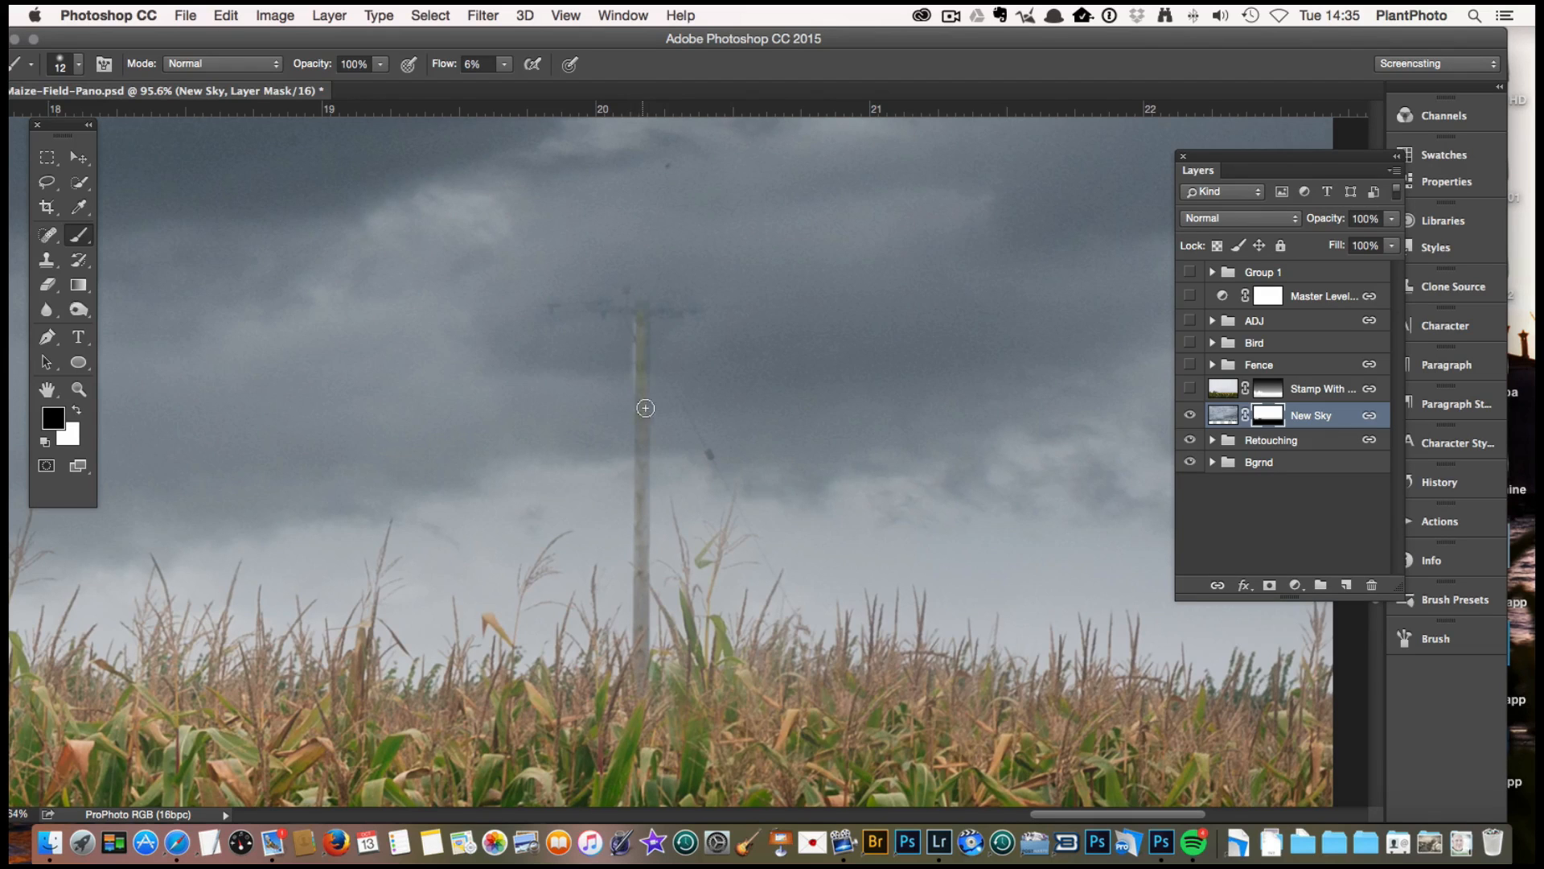
Paint white around the pole with a 61 px brush, and touch up its lower part in black on the New Sky mask
key("x")
left_click_drag(569, 375, 595, 383)
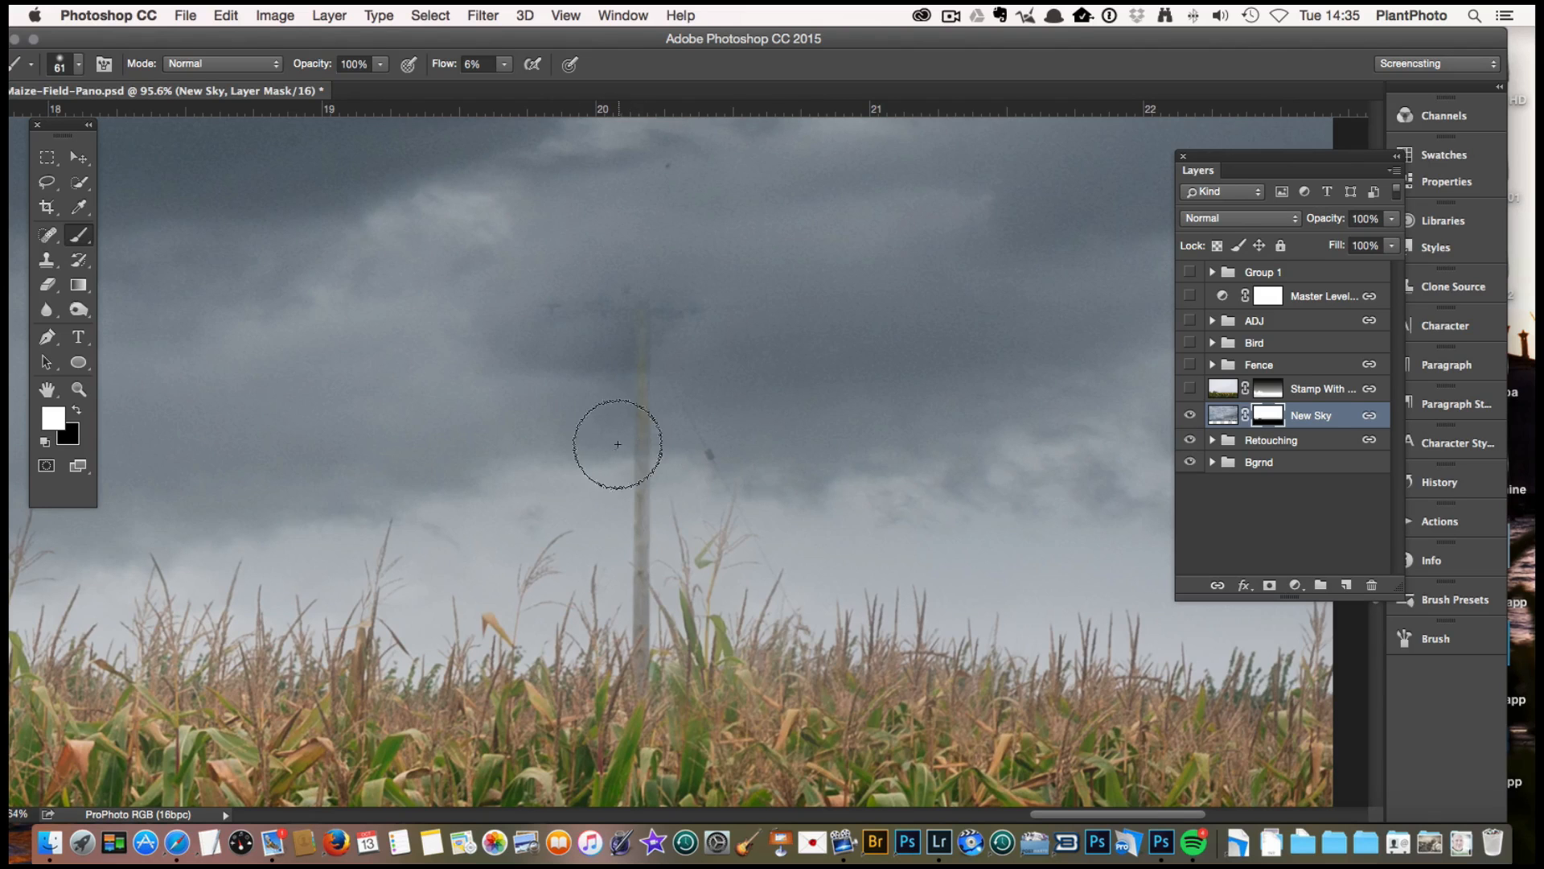
key("x")
left_click_drag(632, 548, 634, 576)
double_click(78, 389)
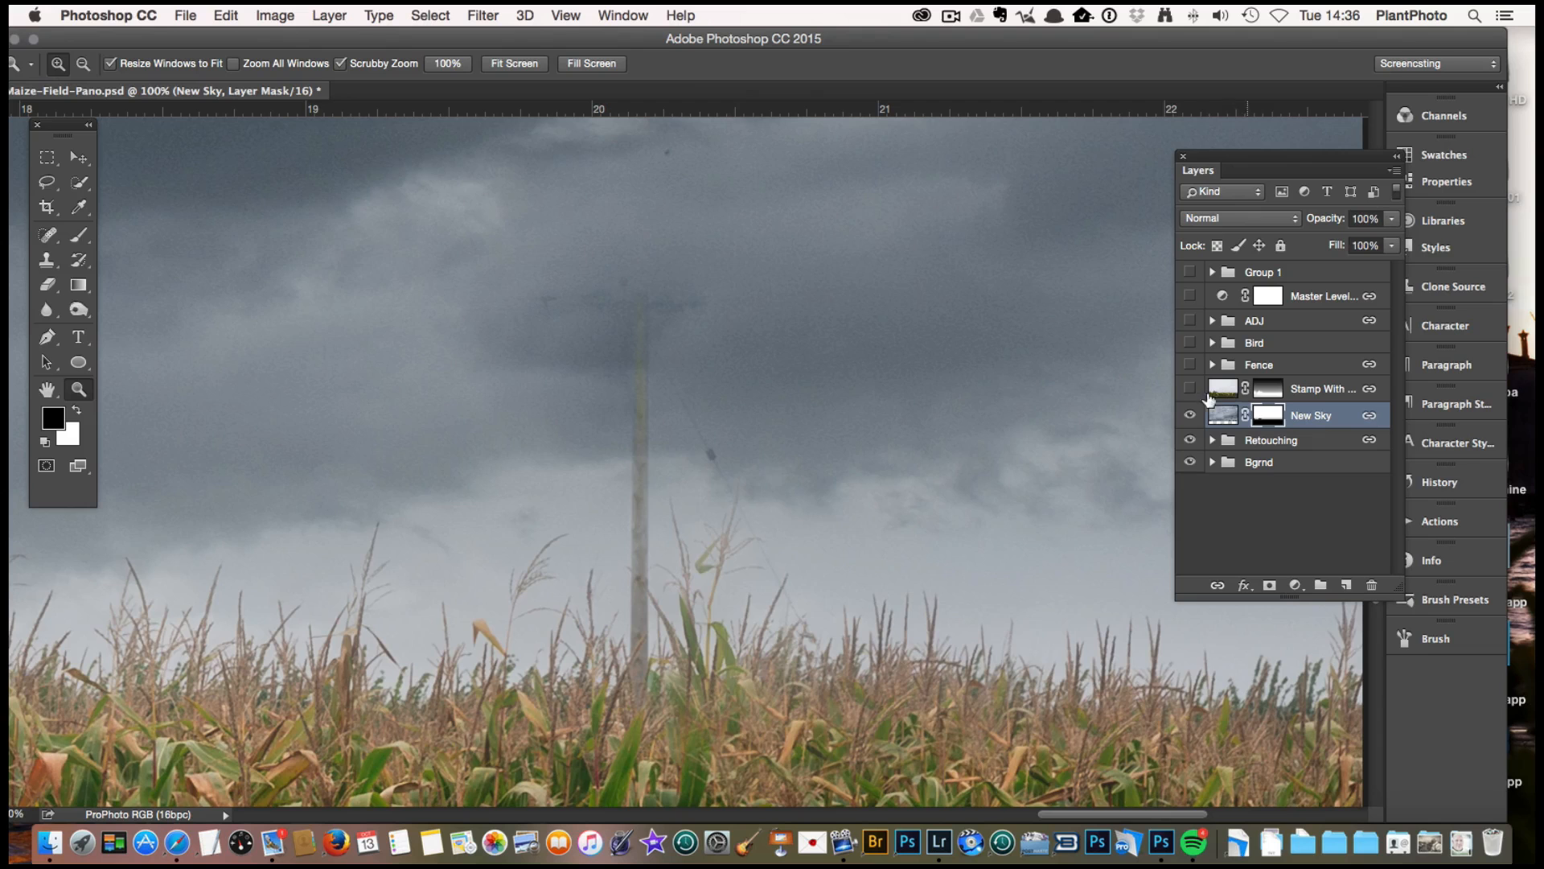
Show the Stamp With New Sky layer and the Fence, Bird, ADJ and Master Level layers, keeping New Sky visible and Group 1 hidden
left_click(1191, 417)
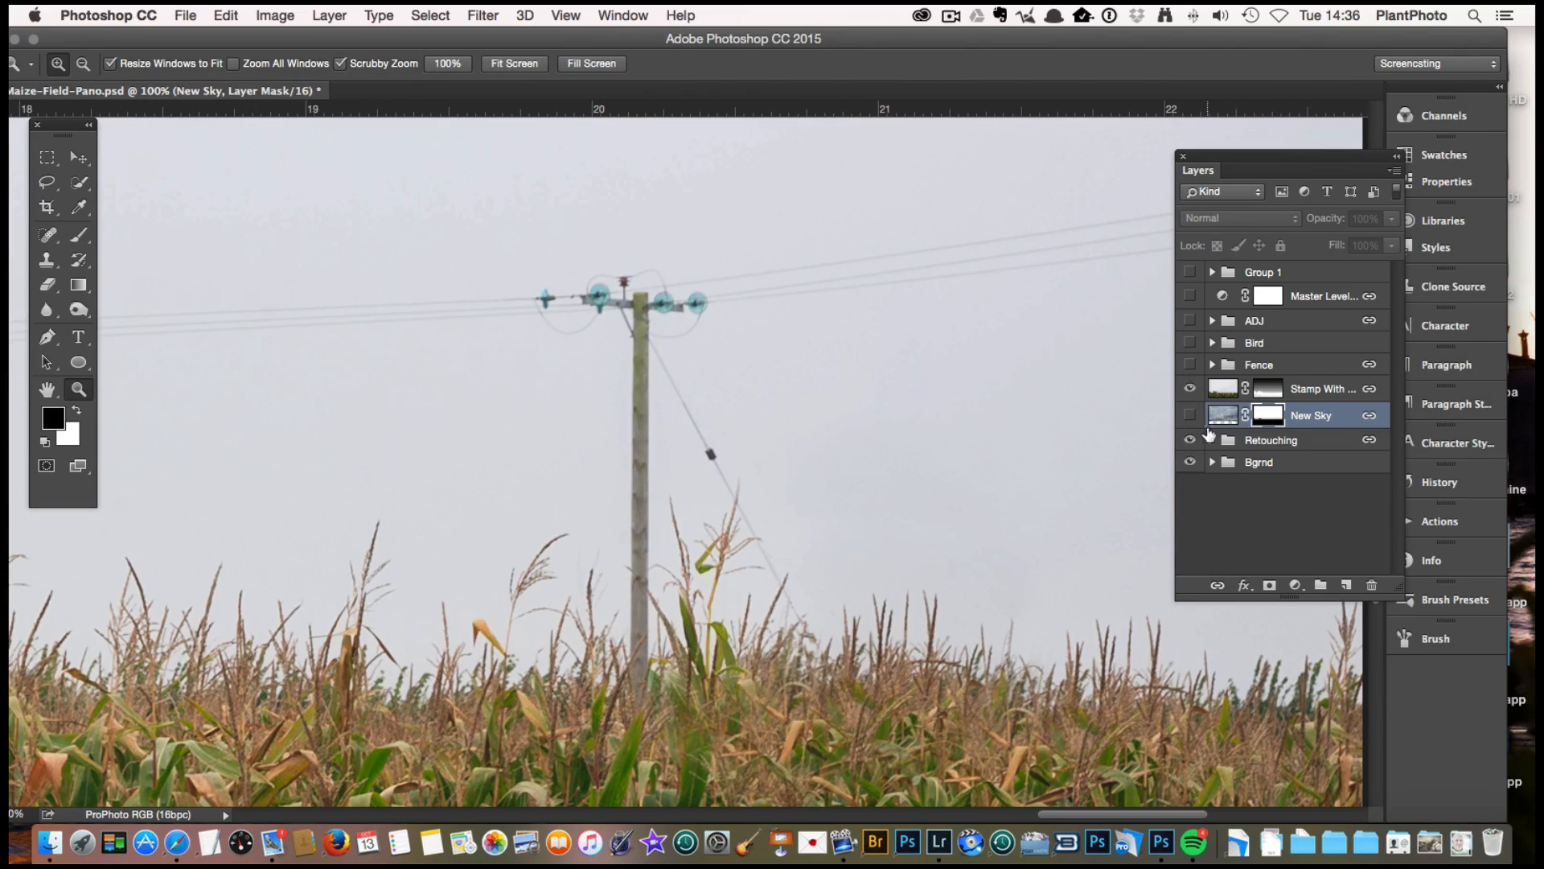
left_click(1191, 415)
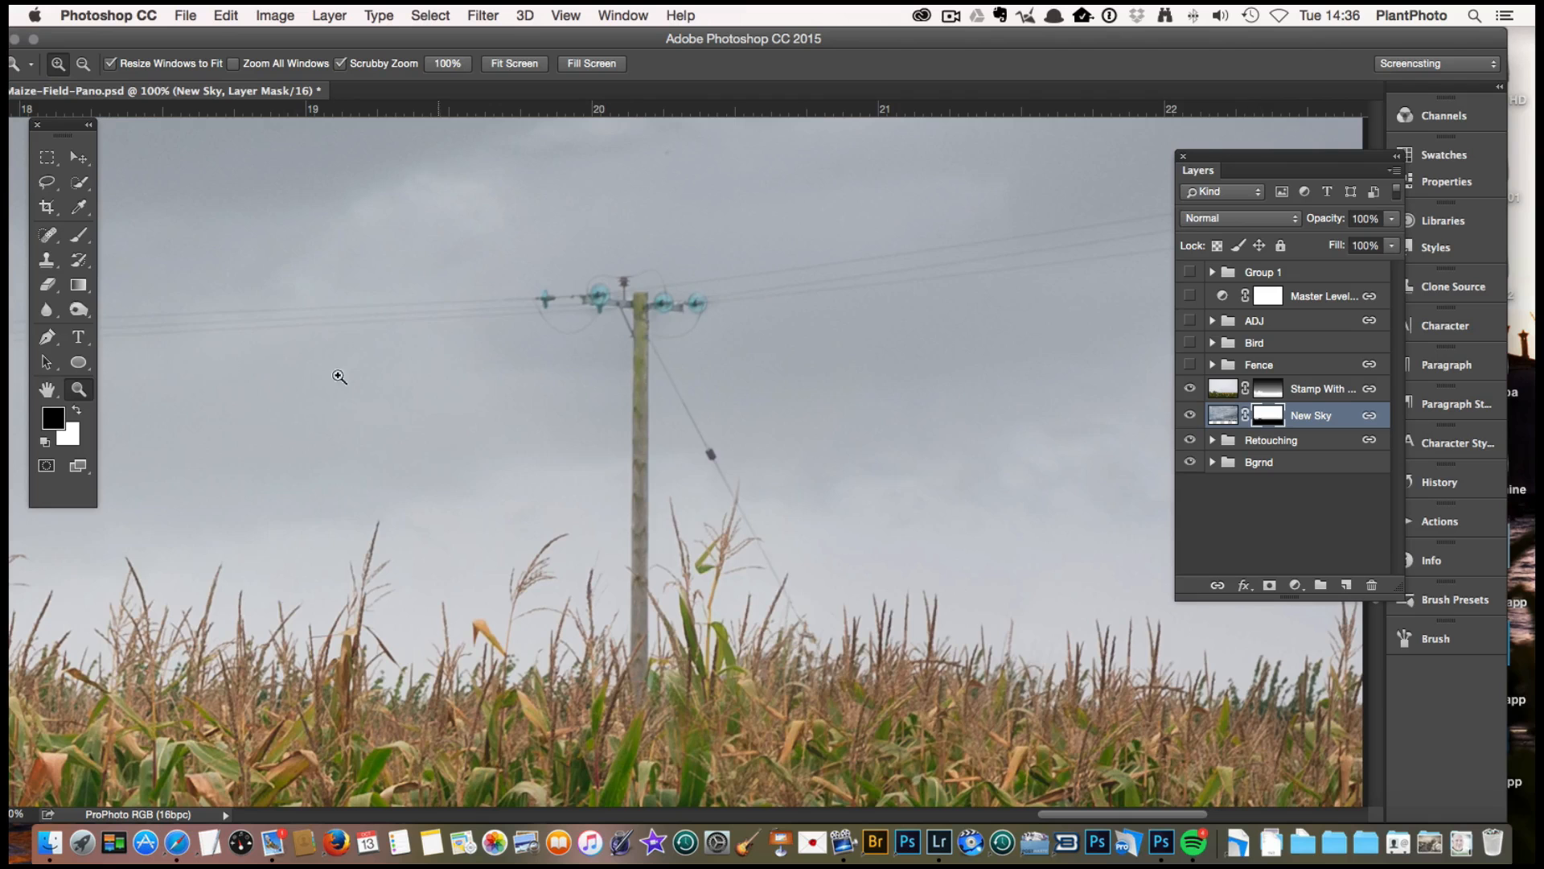
left_click_drag(473, 372, 380, 327)
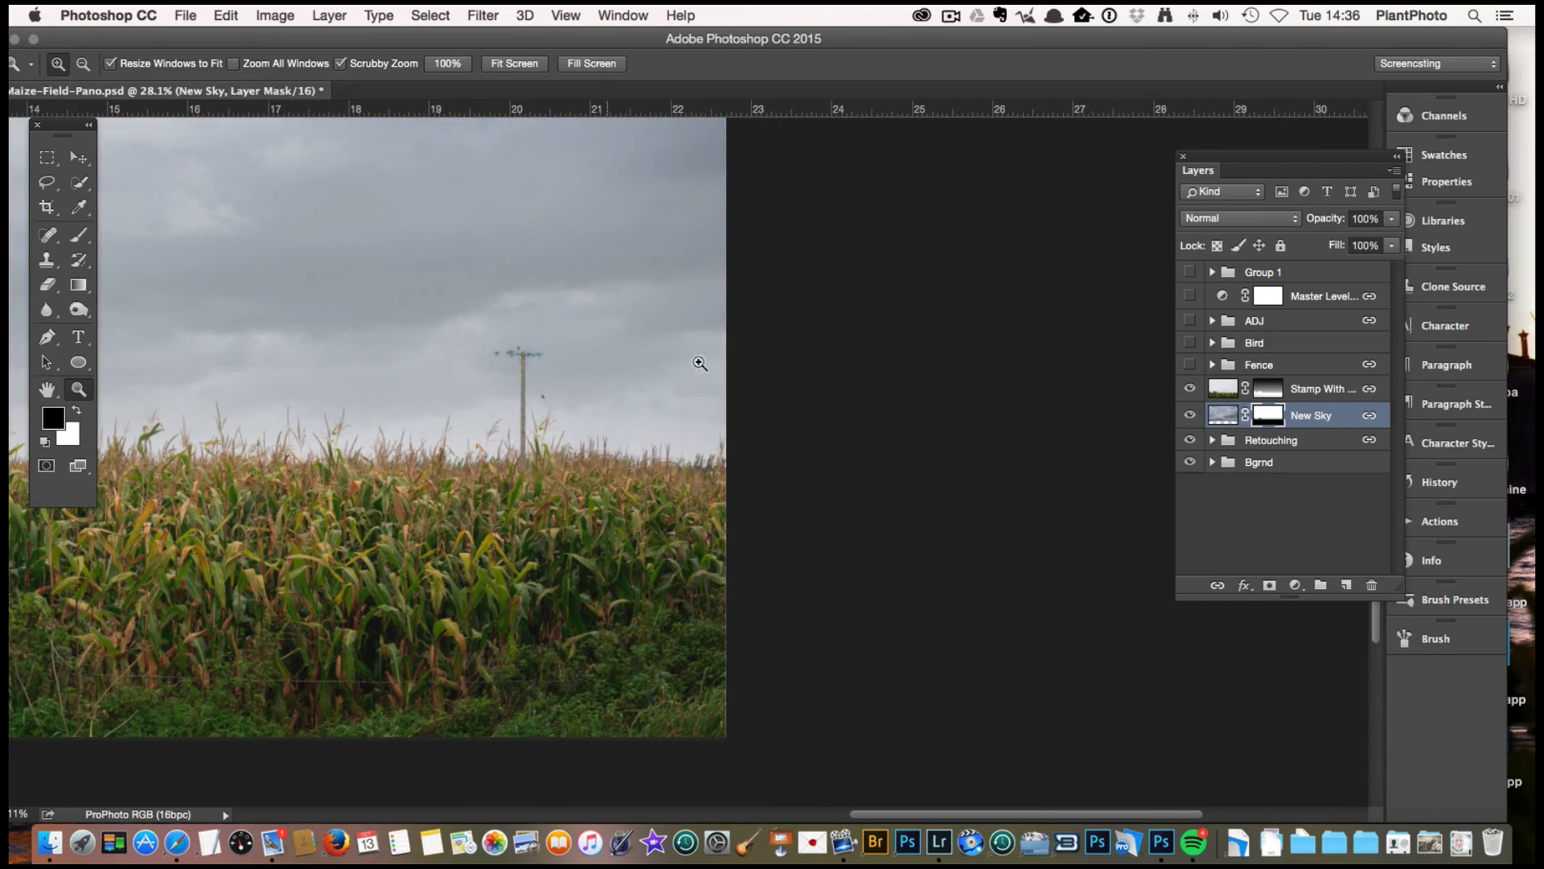
left_click_drag(1189, 365, 1191, 272)
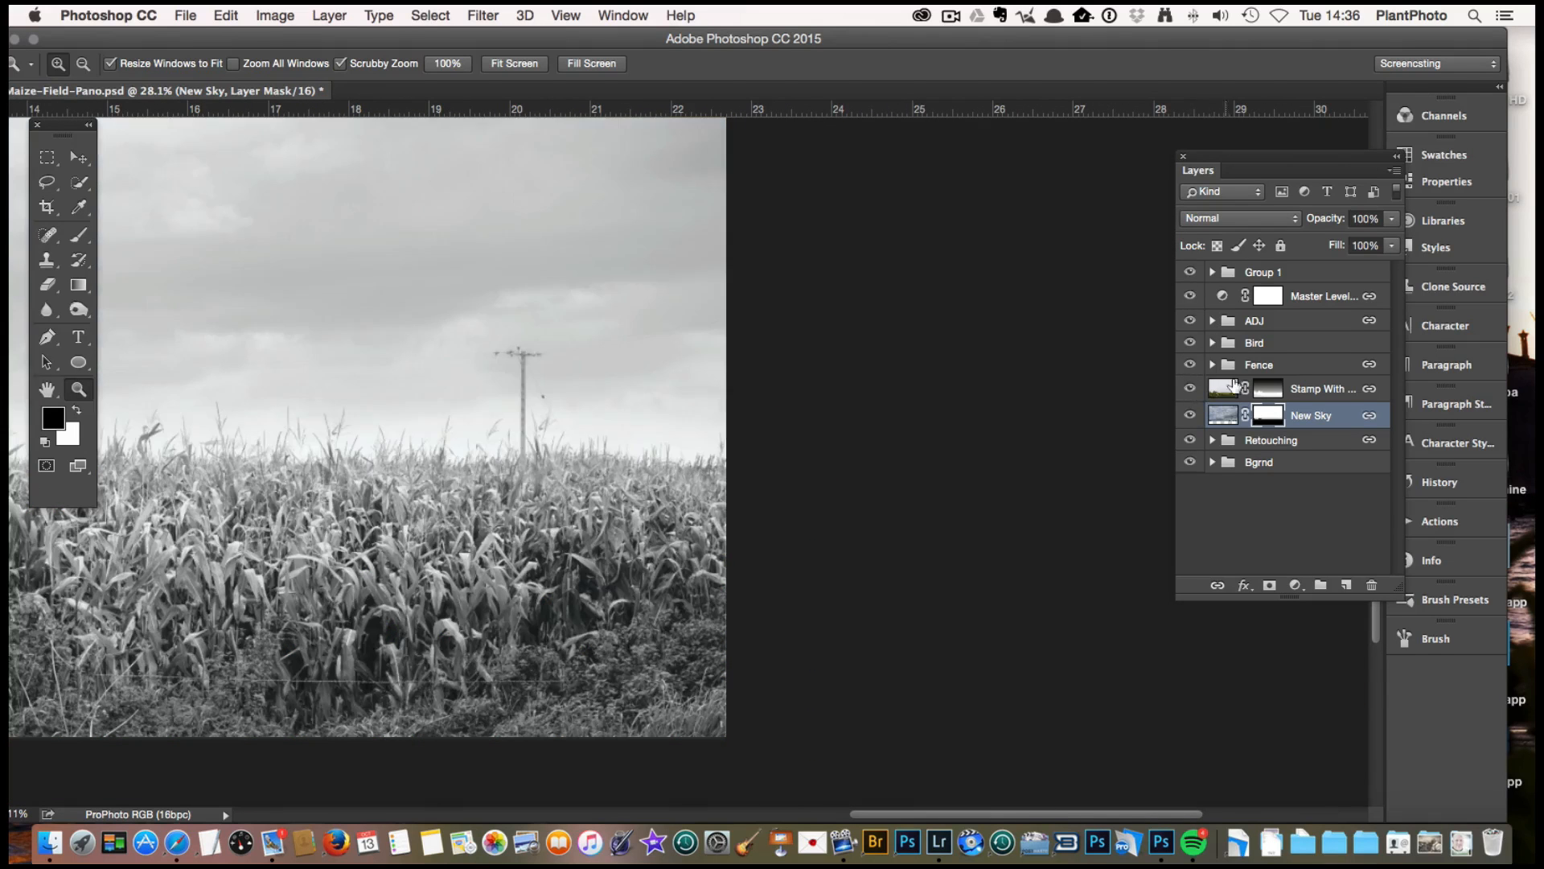
left_click(1190, 273)
Examine the Stamp With New Sky mask on its own, from the pole to the whole panorama, and return to the image
left_click(1268, 394, "alt")
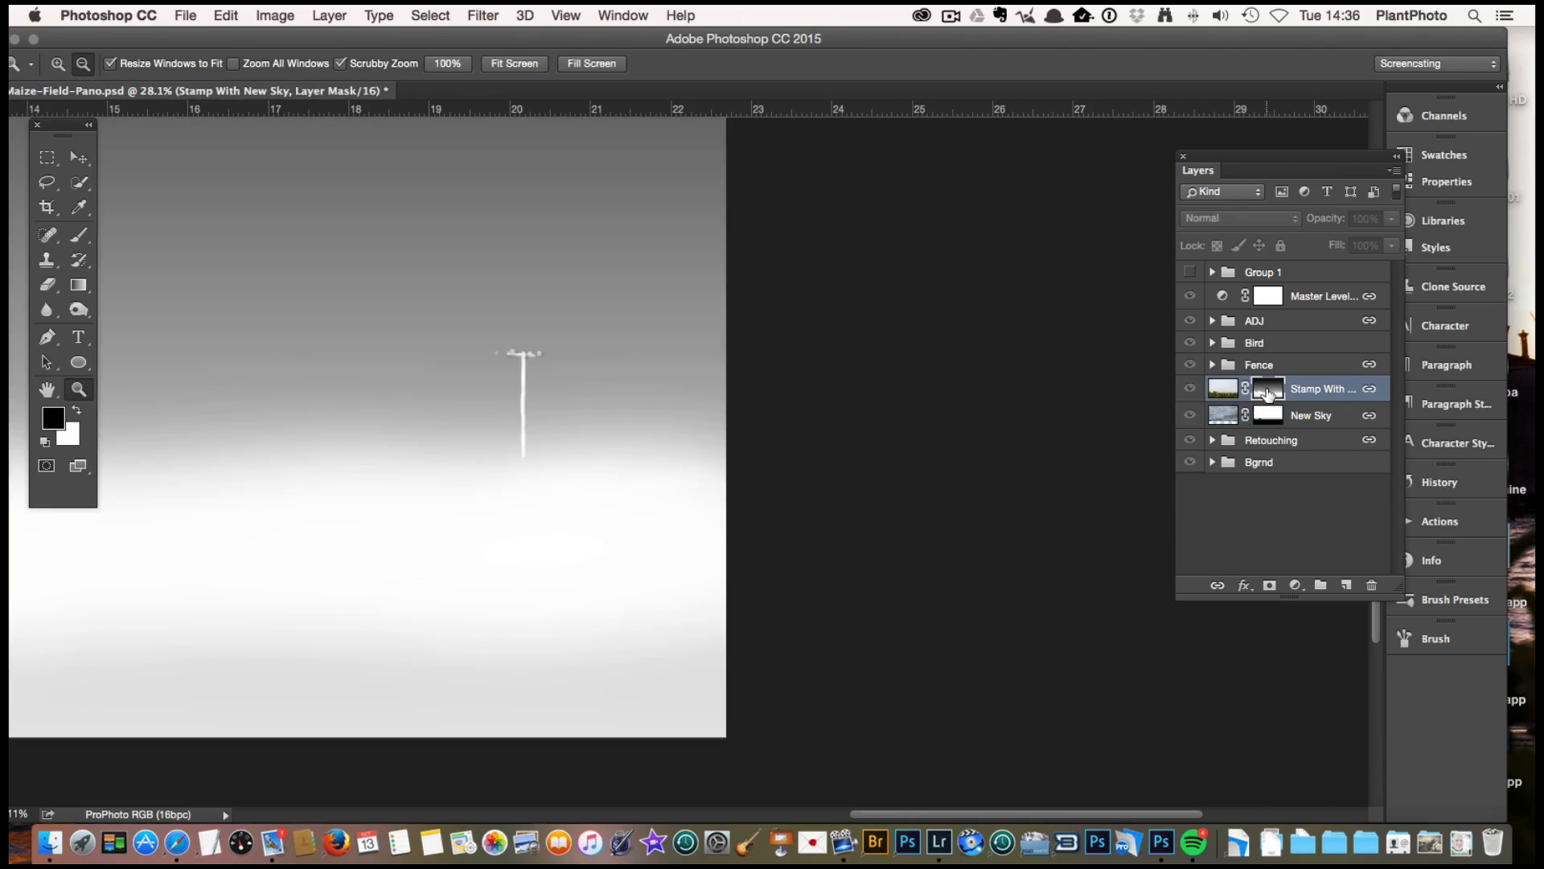
left_click_drag(541, 489, 430, 473)
left_click_drag(629, 485, 660, 500)
left_click(678, 515)
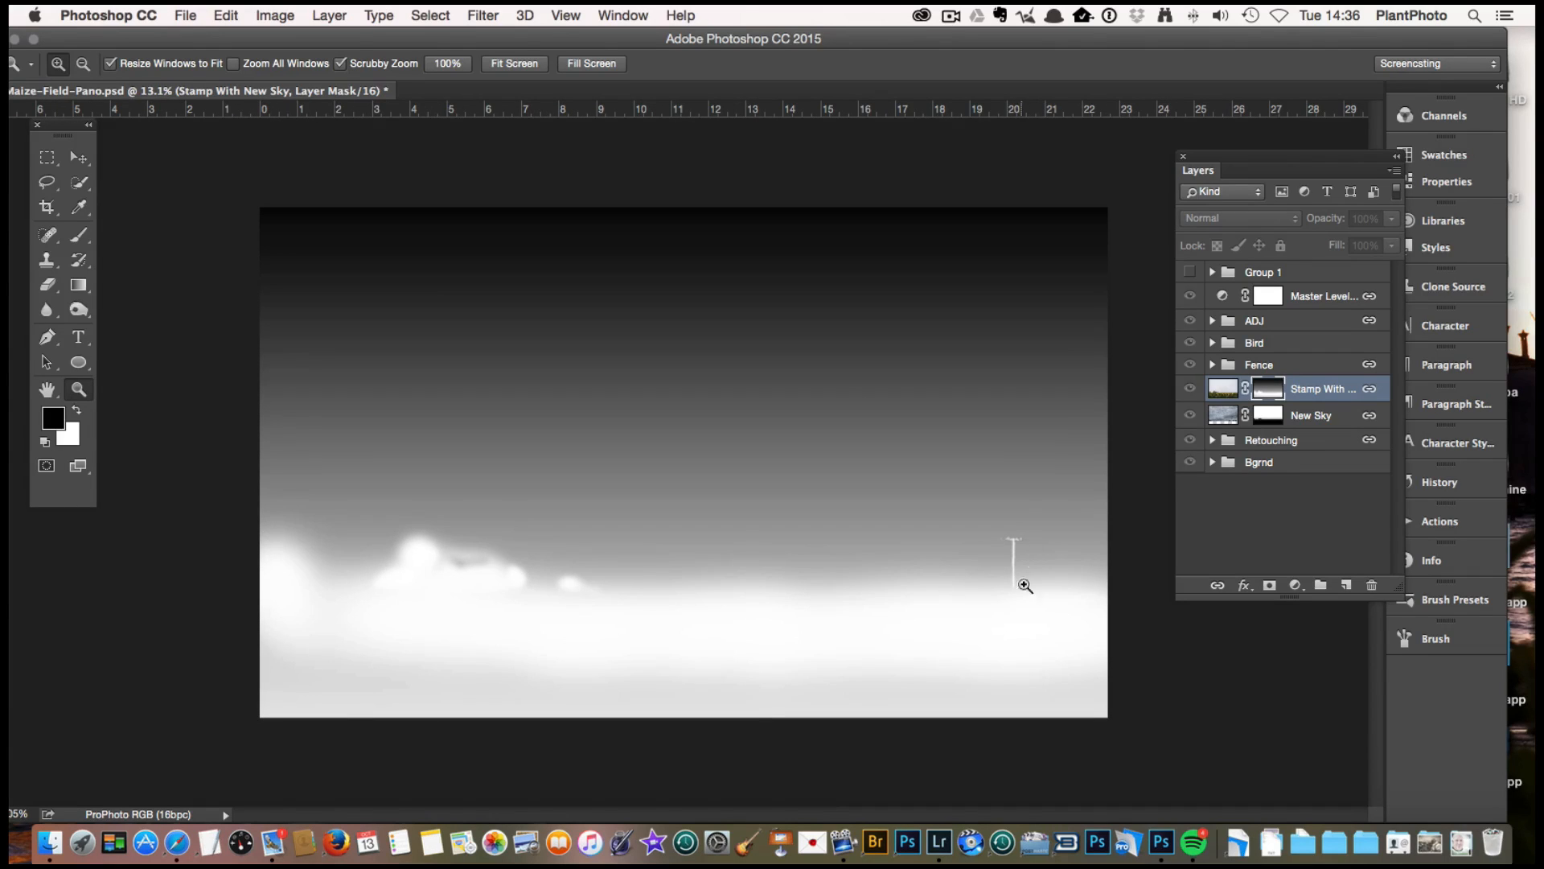
key("alt")
left_click(1266, 393, "alt")
Compare the full composite with and without the Stamp With New Sky layer, leaving it visible
left_click(1190, 389)
left_click(1191, 389)
left_click(1191, 390)
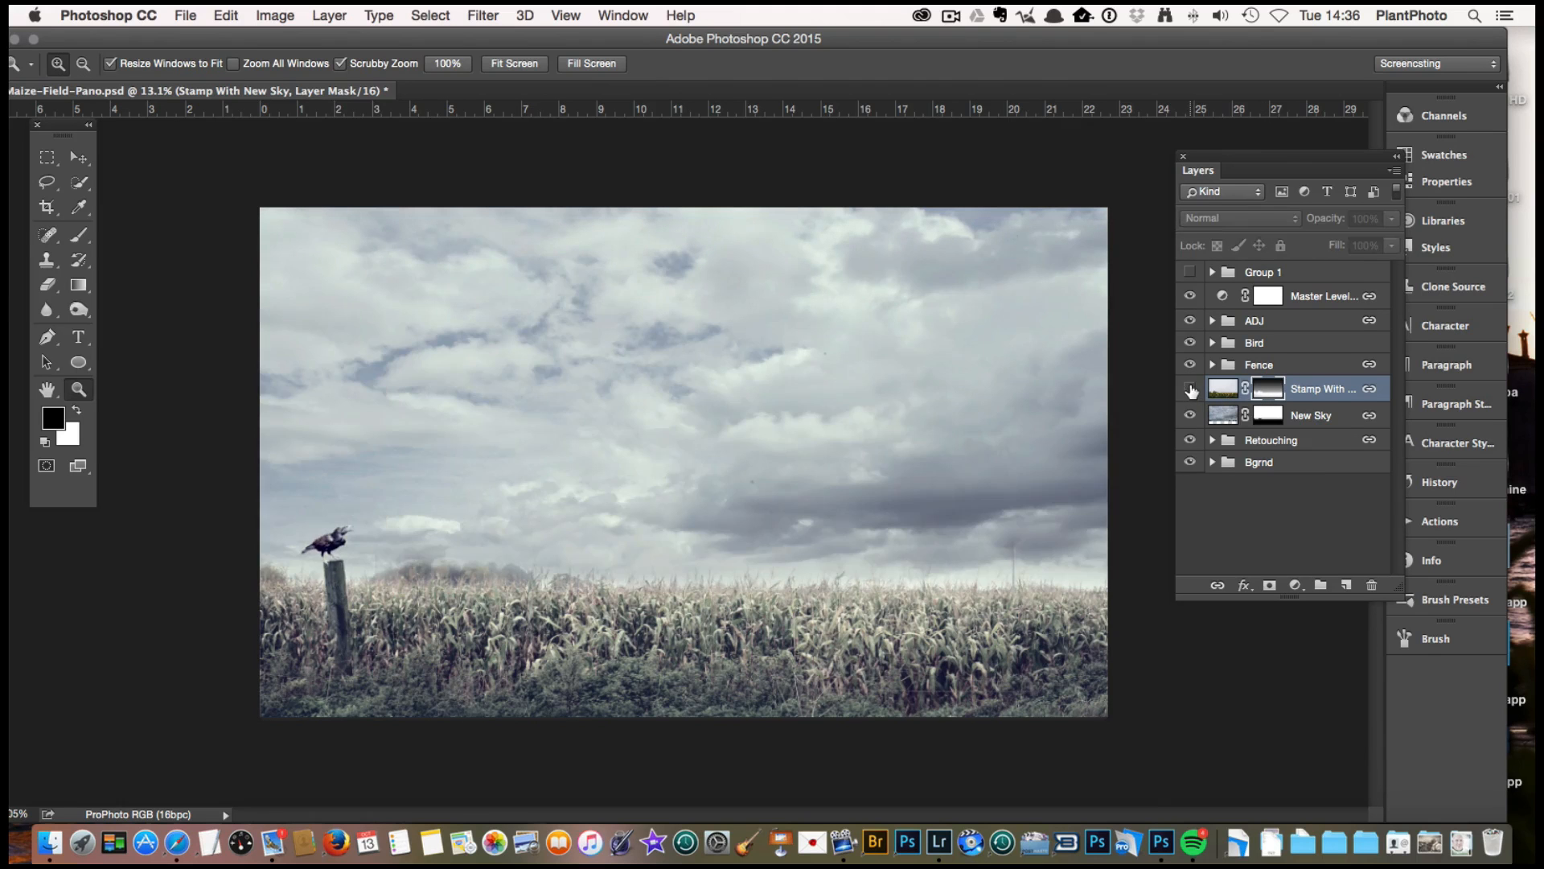
left_click(1190, 389)
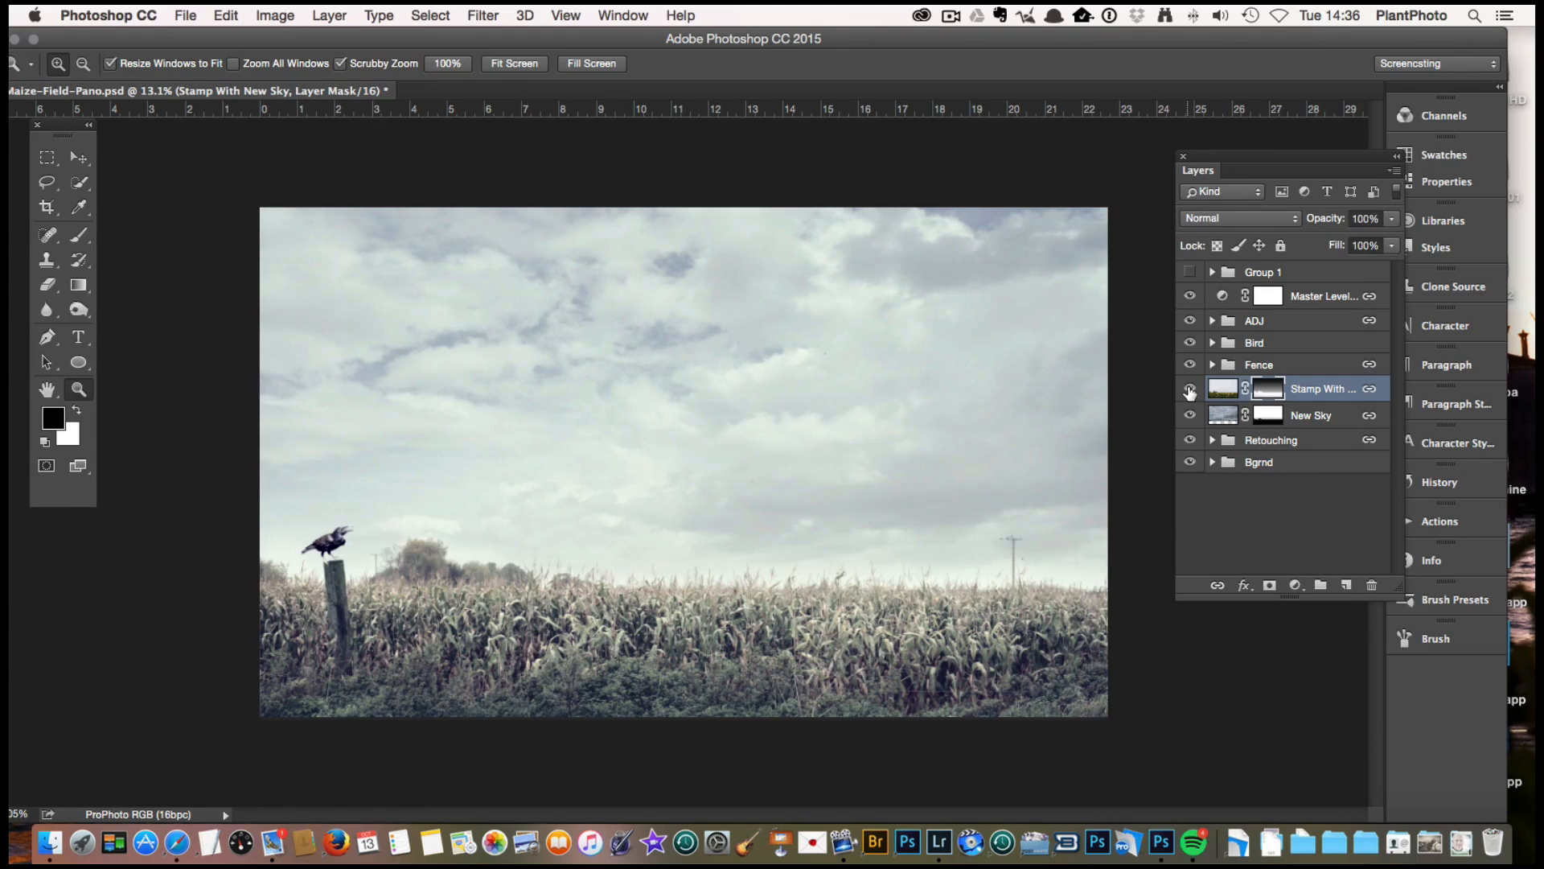
left_click(1191, 390)
left_click(1190, 389)
Hide the Master Level, ADJ, Bird and Fence layers, and compare the plain composite with and without Stamp With New Sky
left_click(1190, 296)
left_click(1191, 320)
left_click(1190, 343)
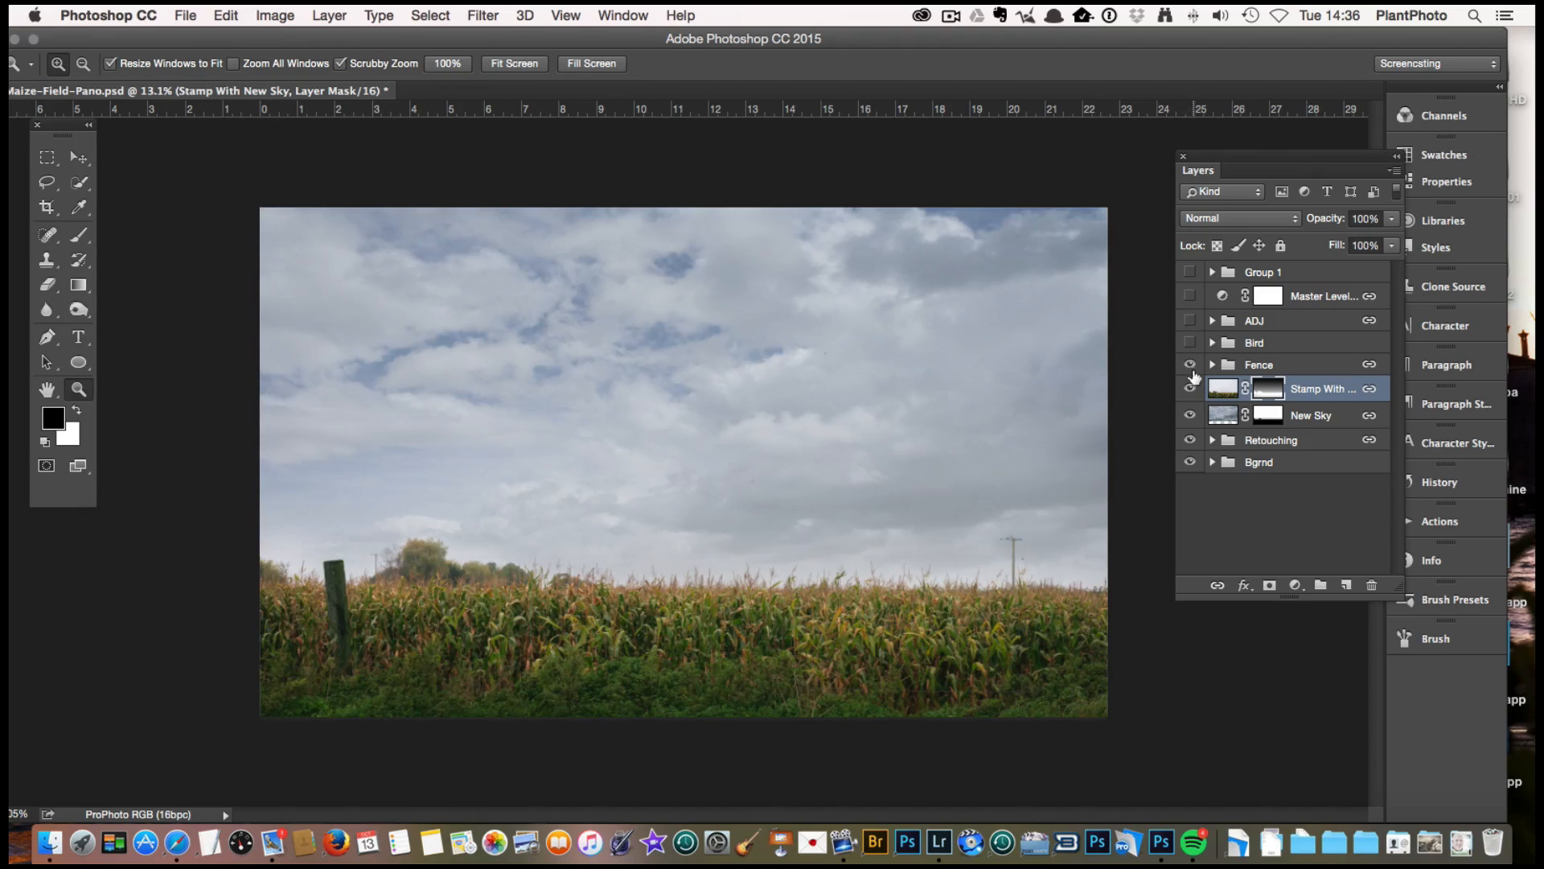
left_click(1190, 364)
left_click(1191, 389)
left_click(1191, 389)
left_click(1193, 389)
left_click(1194, 390)
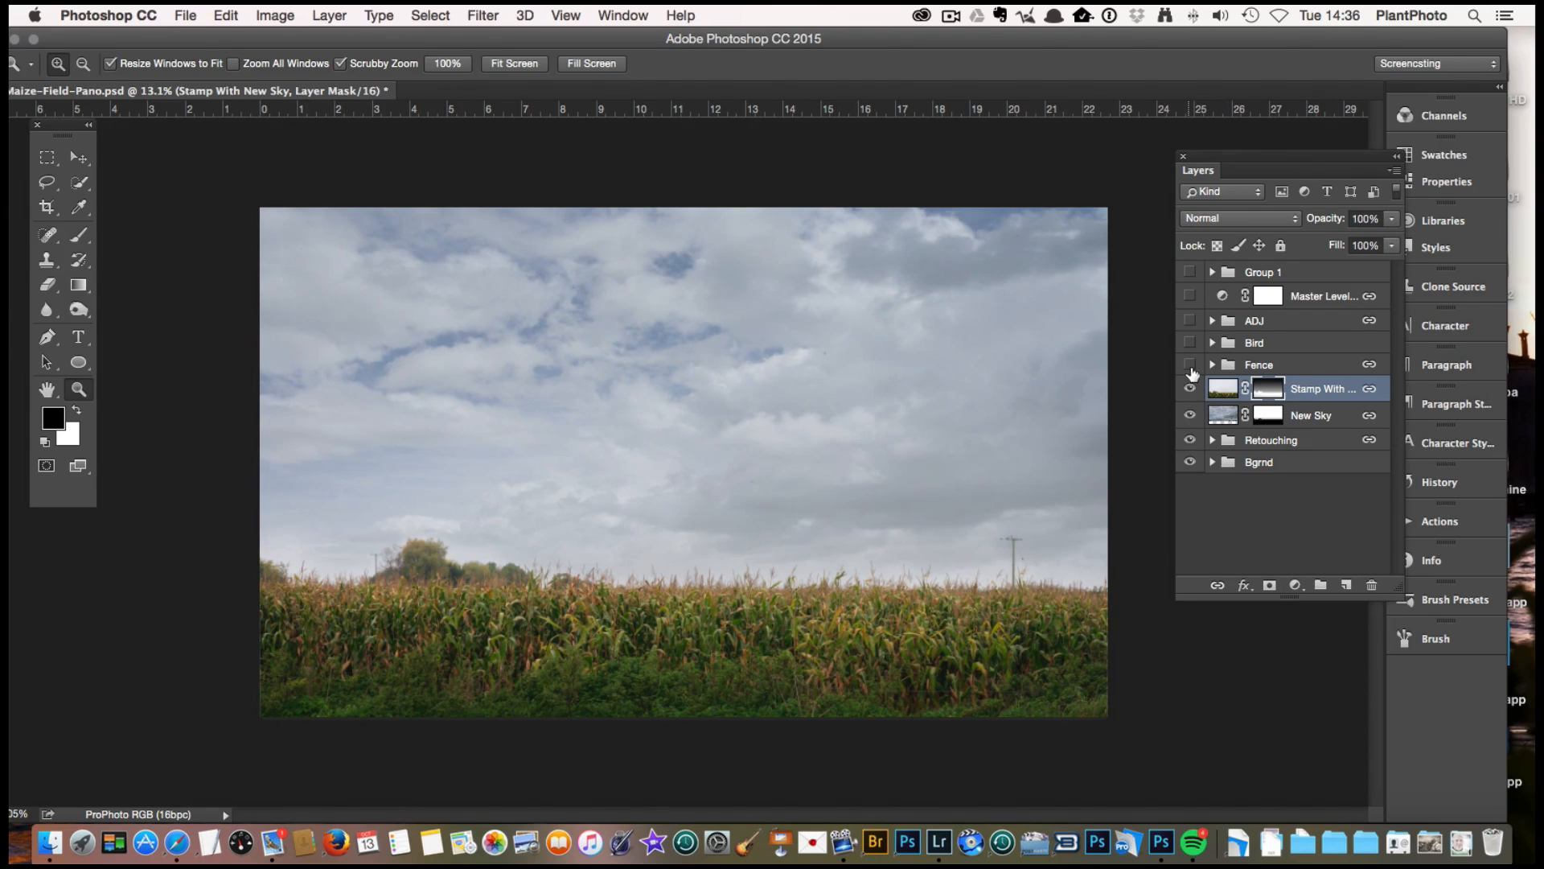
Turn the Fence, Bird, ADJ and Master Level layers back on, and compare the image without Master Level and ADJ
left_click_drag(1191, 364, 1193, 312)
left_click(1190, 295)
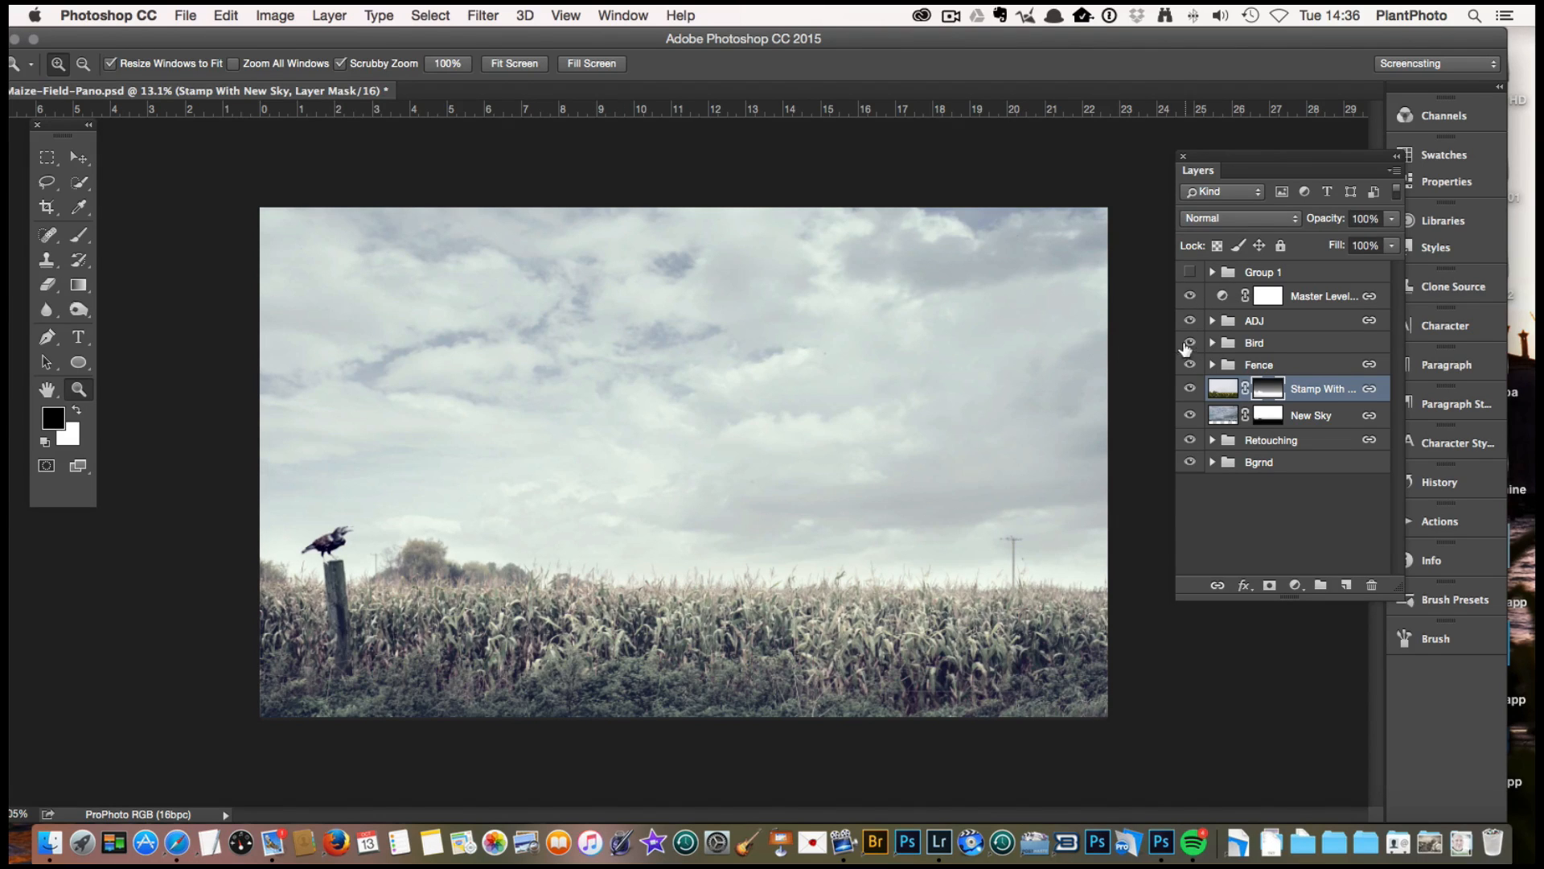
left_click(1191, 298)
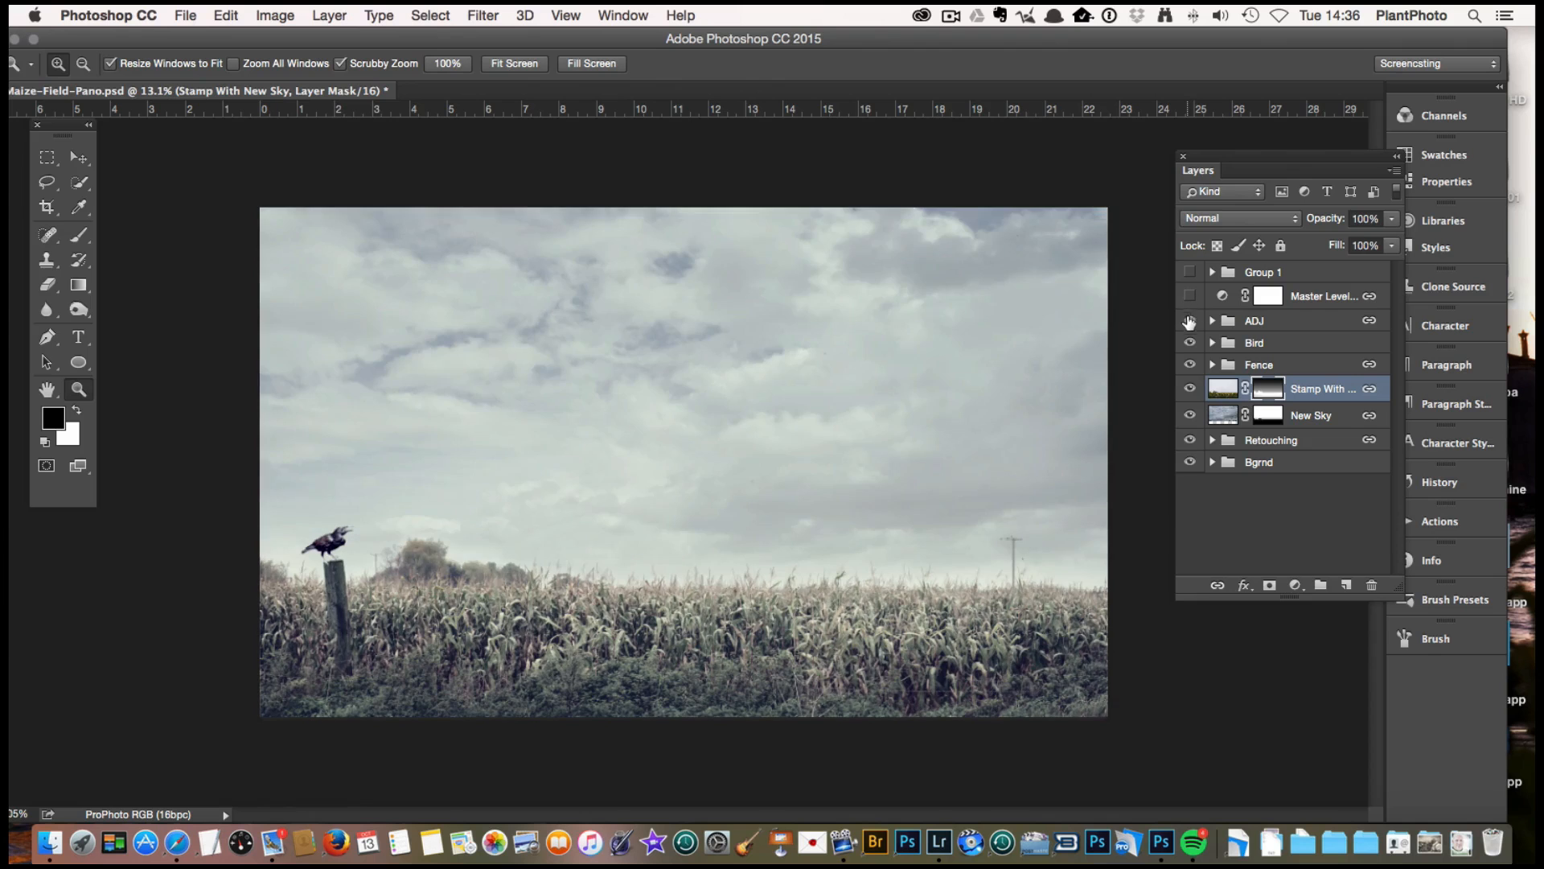
left_click(1190, 320)
left_click(1190, 320)
left_click(1191, 320)
left_click(1190, 320)
left_click(1190, 321)
Hide the Bird, Fence and Stamp With New Sky layers, and compare the panorama with and without New Sky, leaving it hidden
left_click_drag(1191, 344, 1191, 402)
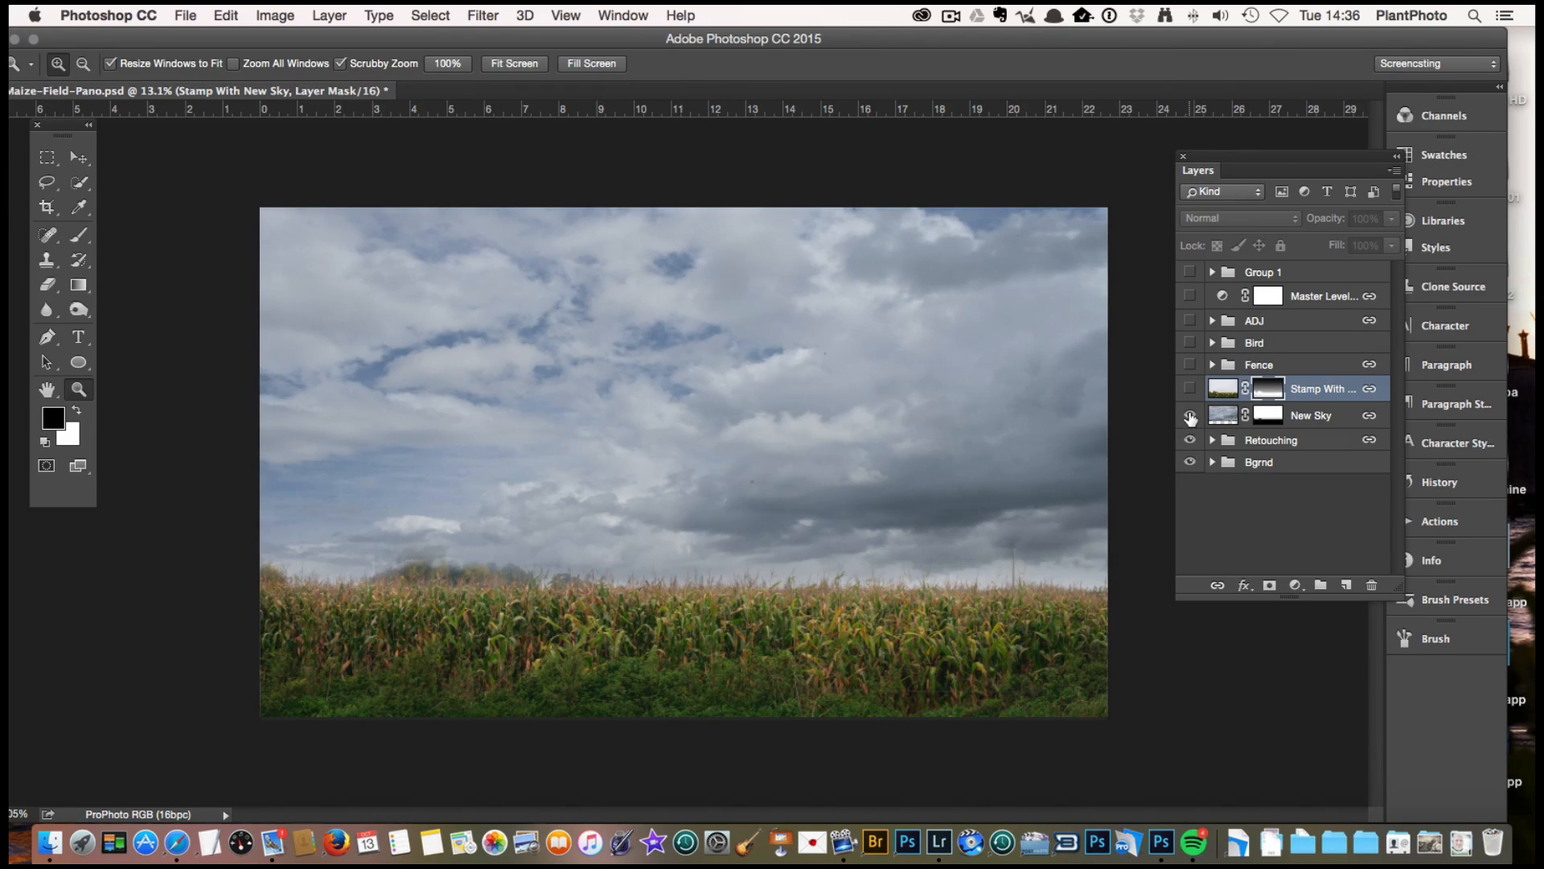
left_click(1190, 415)
left_click(1191, 415)
left_click(1190, 415)
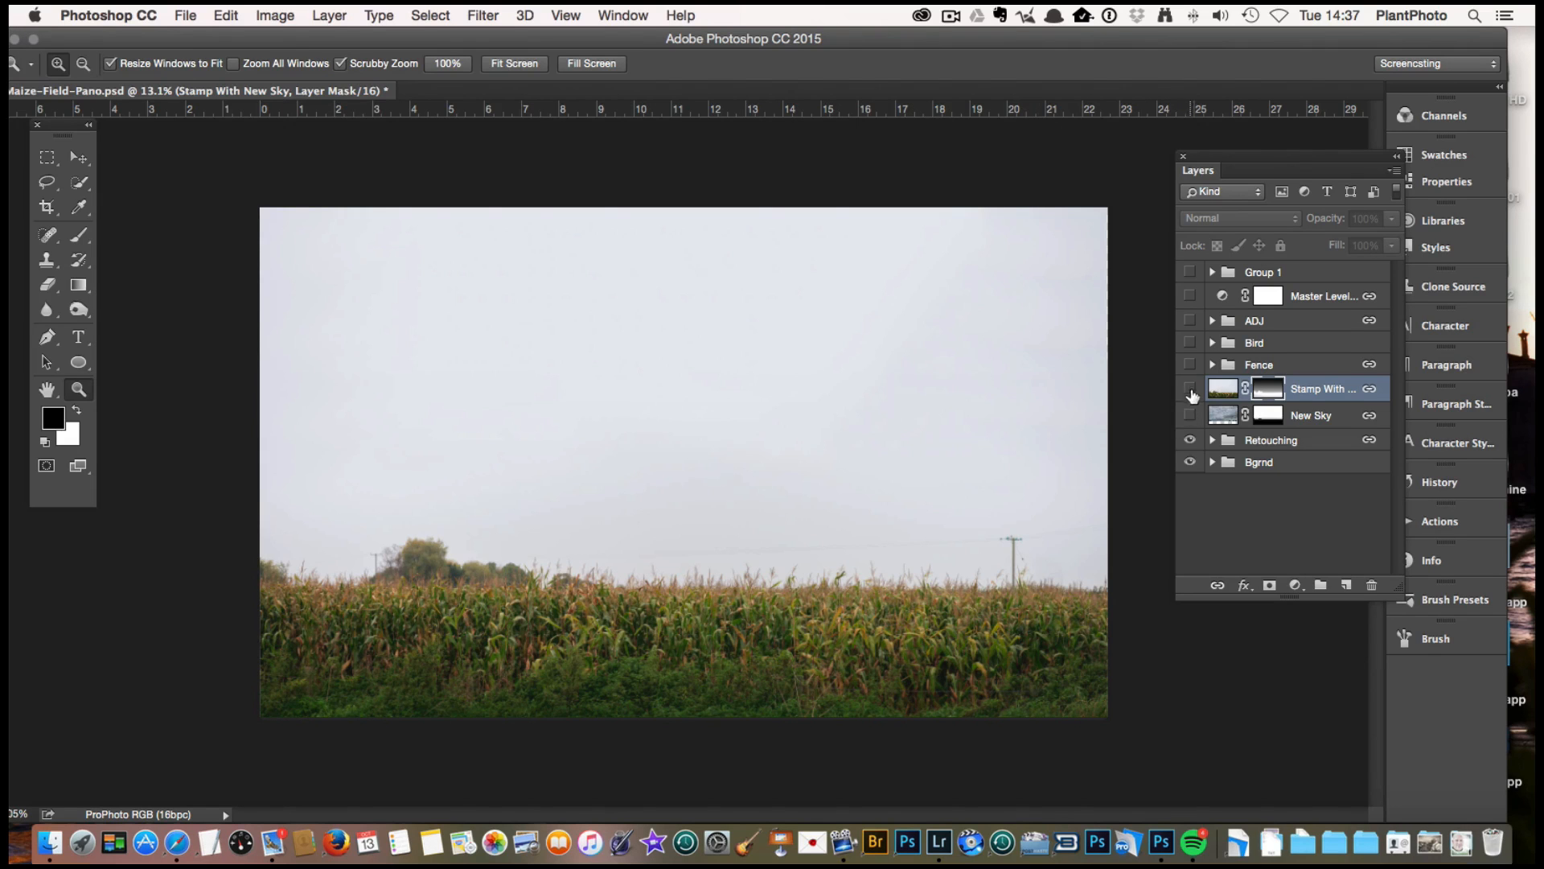
Show Stamp With New Sky and New Sky together, and compare their blend by toggling the stamp layer
left_click(1189, 389)
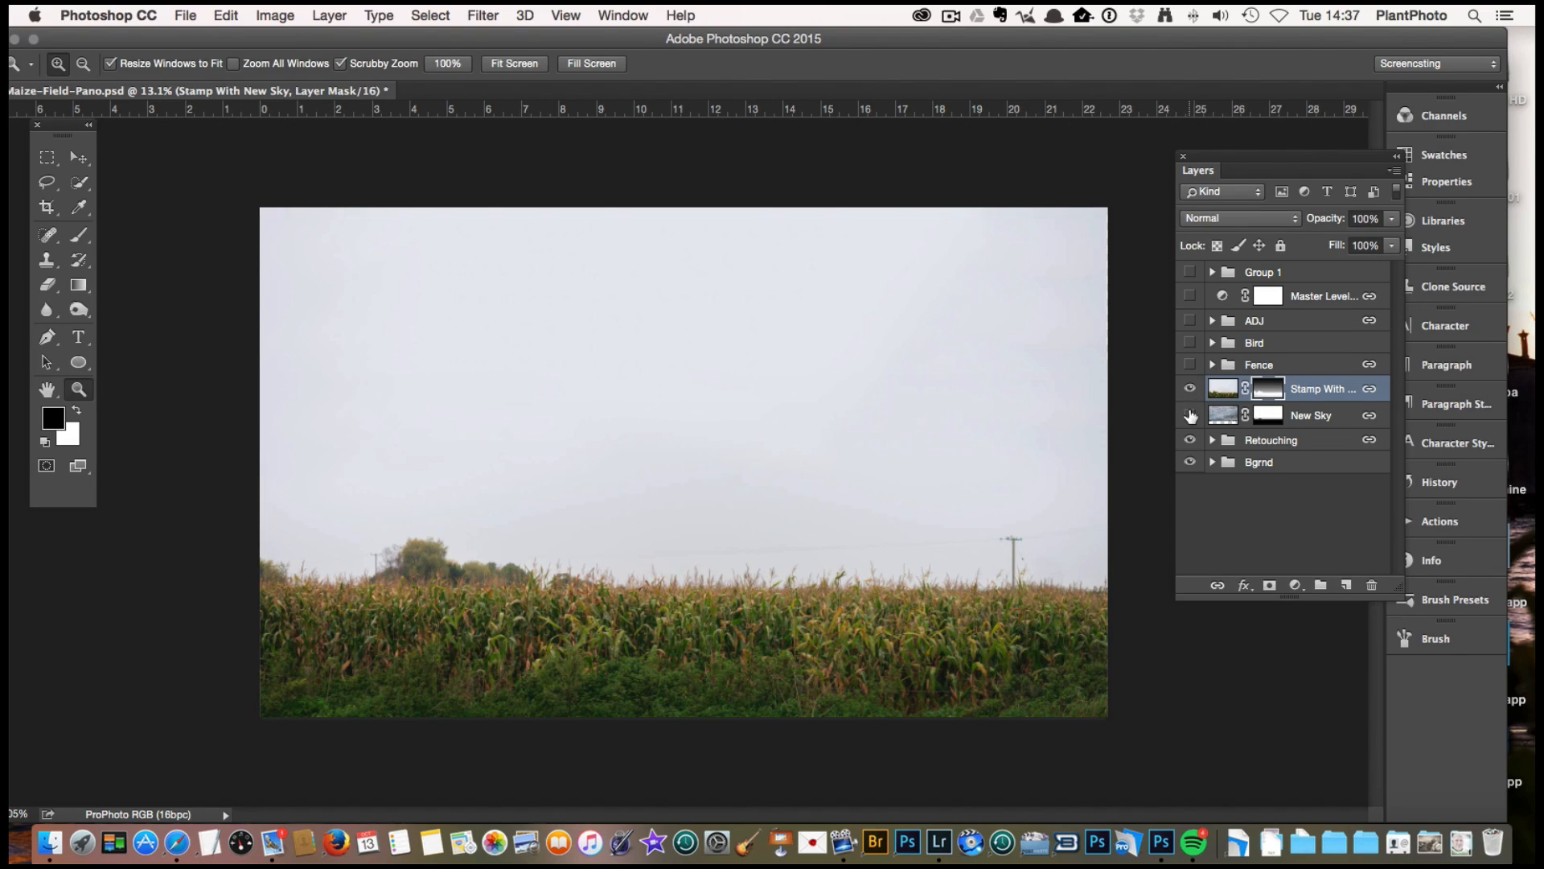
left_click(1189, 415)
left_click(1190, 390)
left_click(1190, 390)
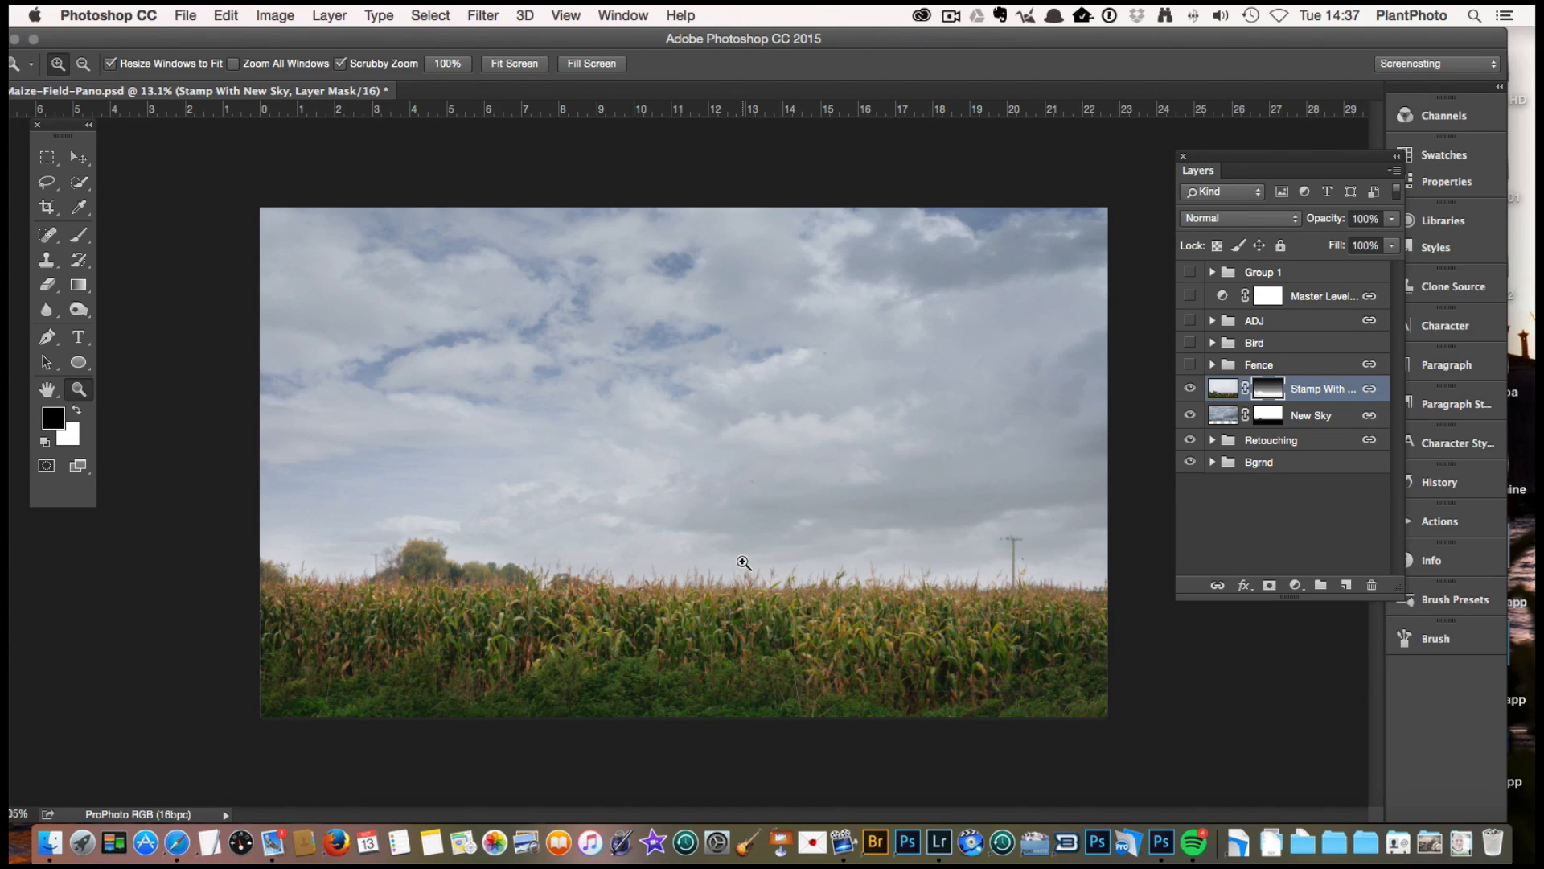
Show the Fence to Master Level layers again, and check the stamp layer's effect on the finished composite
left_click_drag(1189, 365, 1193, 292)
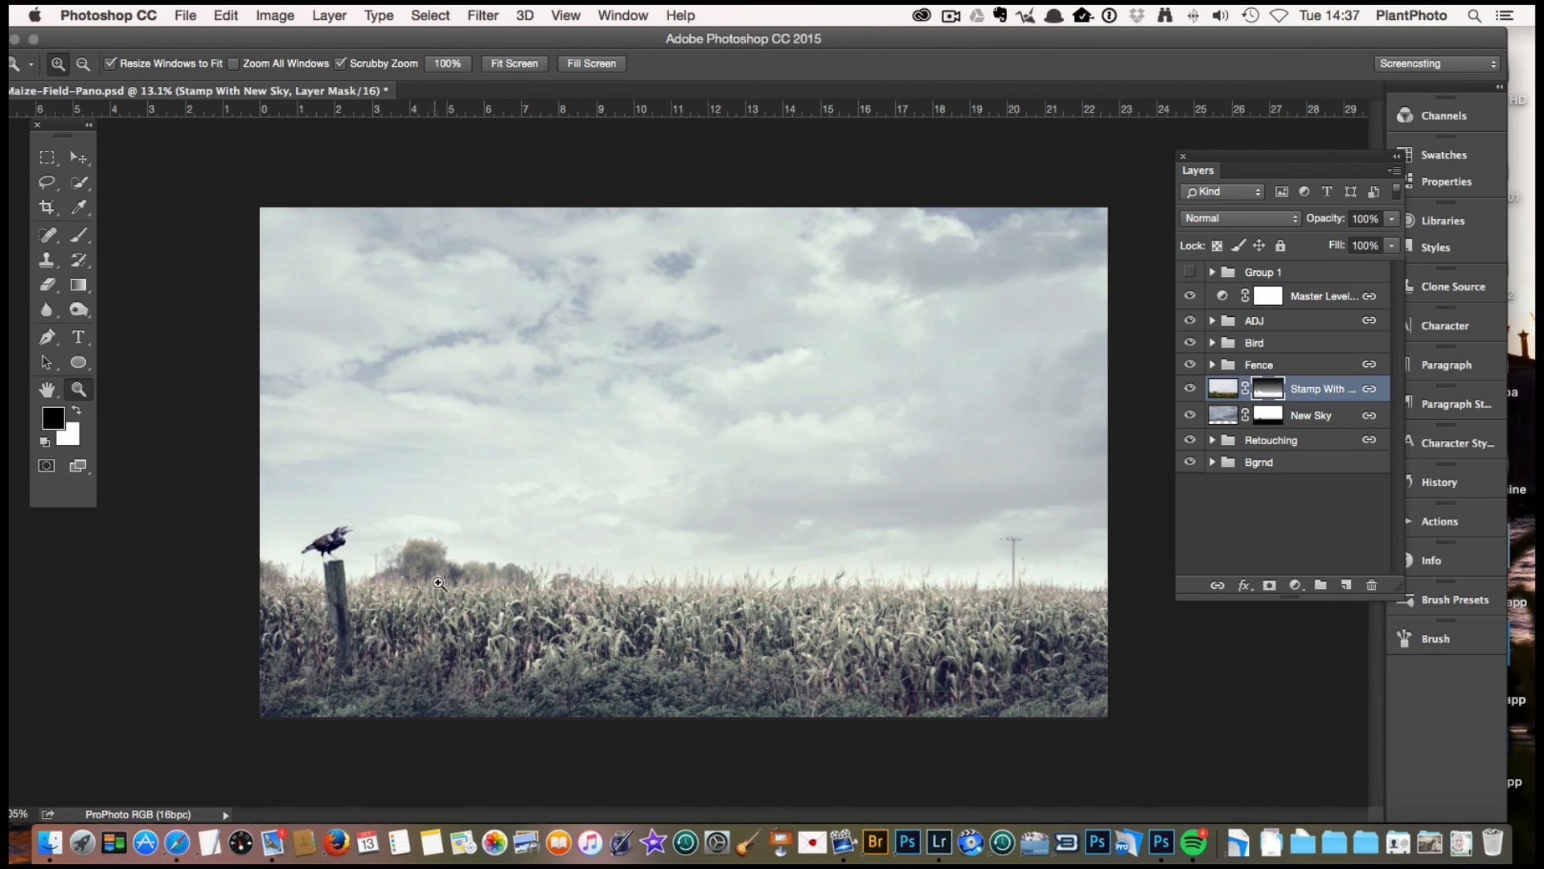
left_click_drag(814, 586, 854, 592)
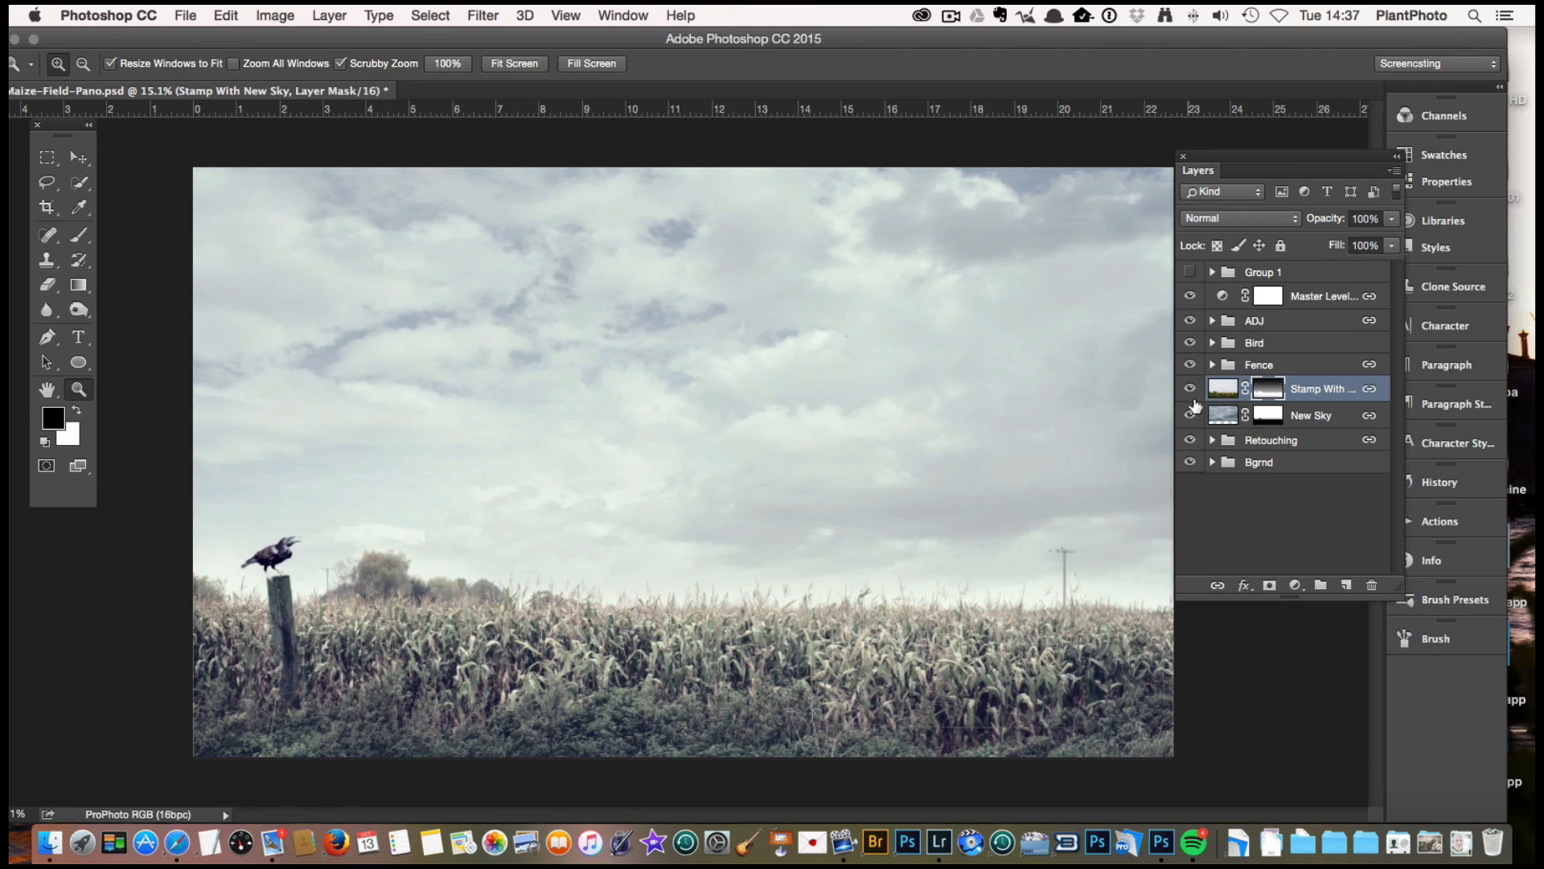
left_click(1191, 390)
left_click(1189, 390)
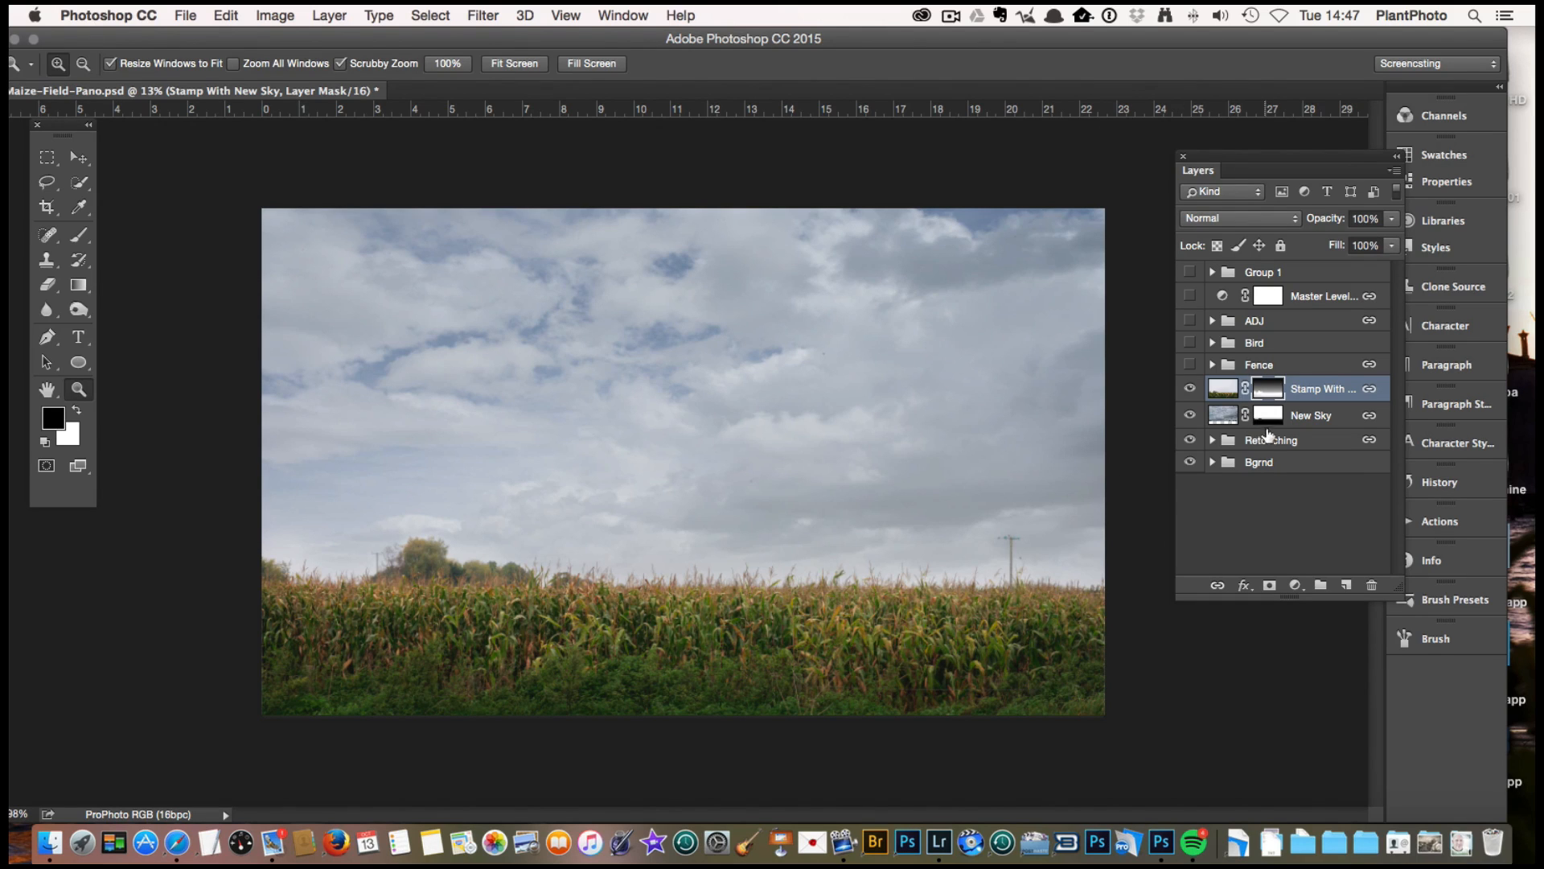
View the black-to-white gradient mask of Stamp With New Sky by itself and return to the image
left_click(1263, 387, "alt")
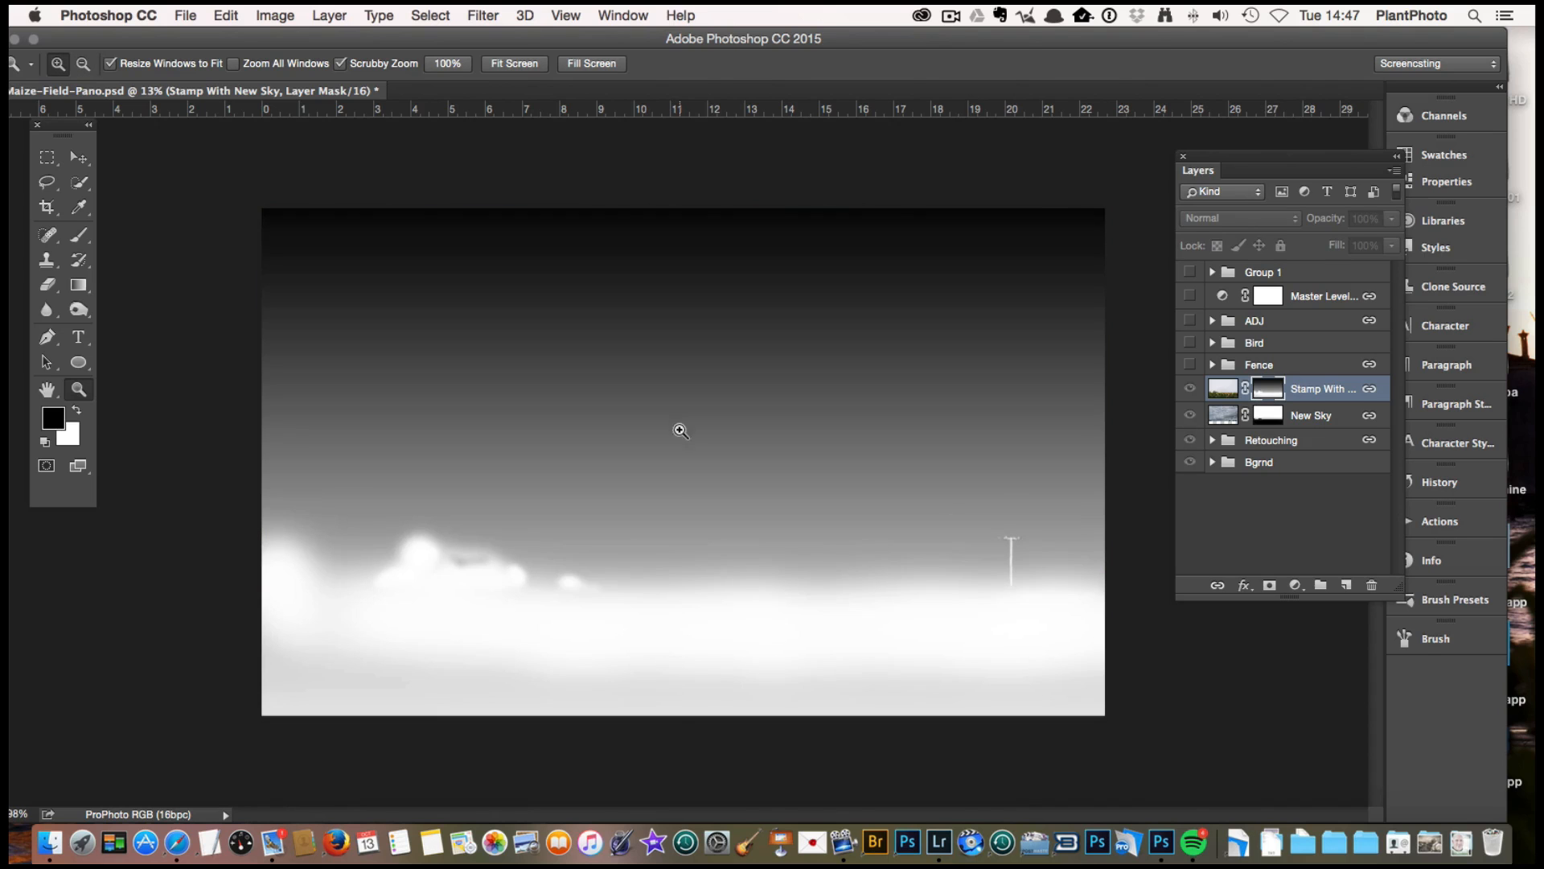
key("alt")
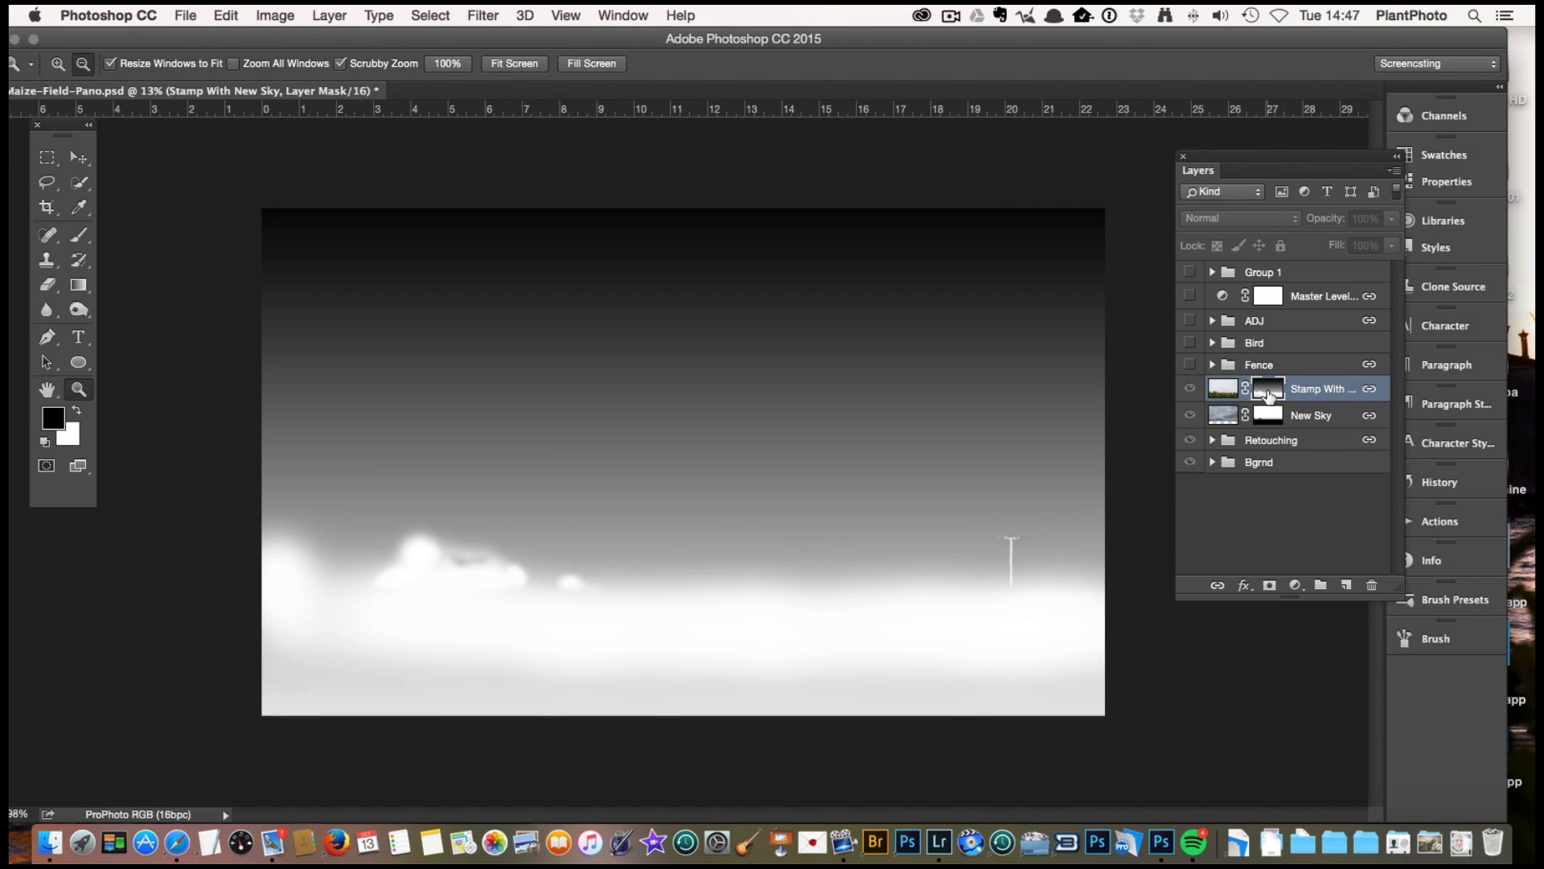
left_click(1268, 394, "alt")
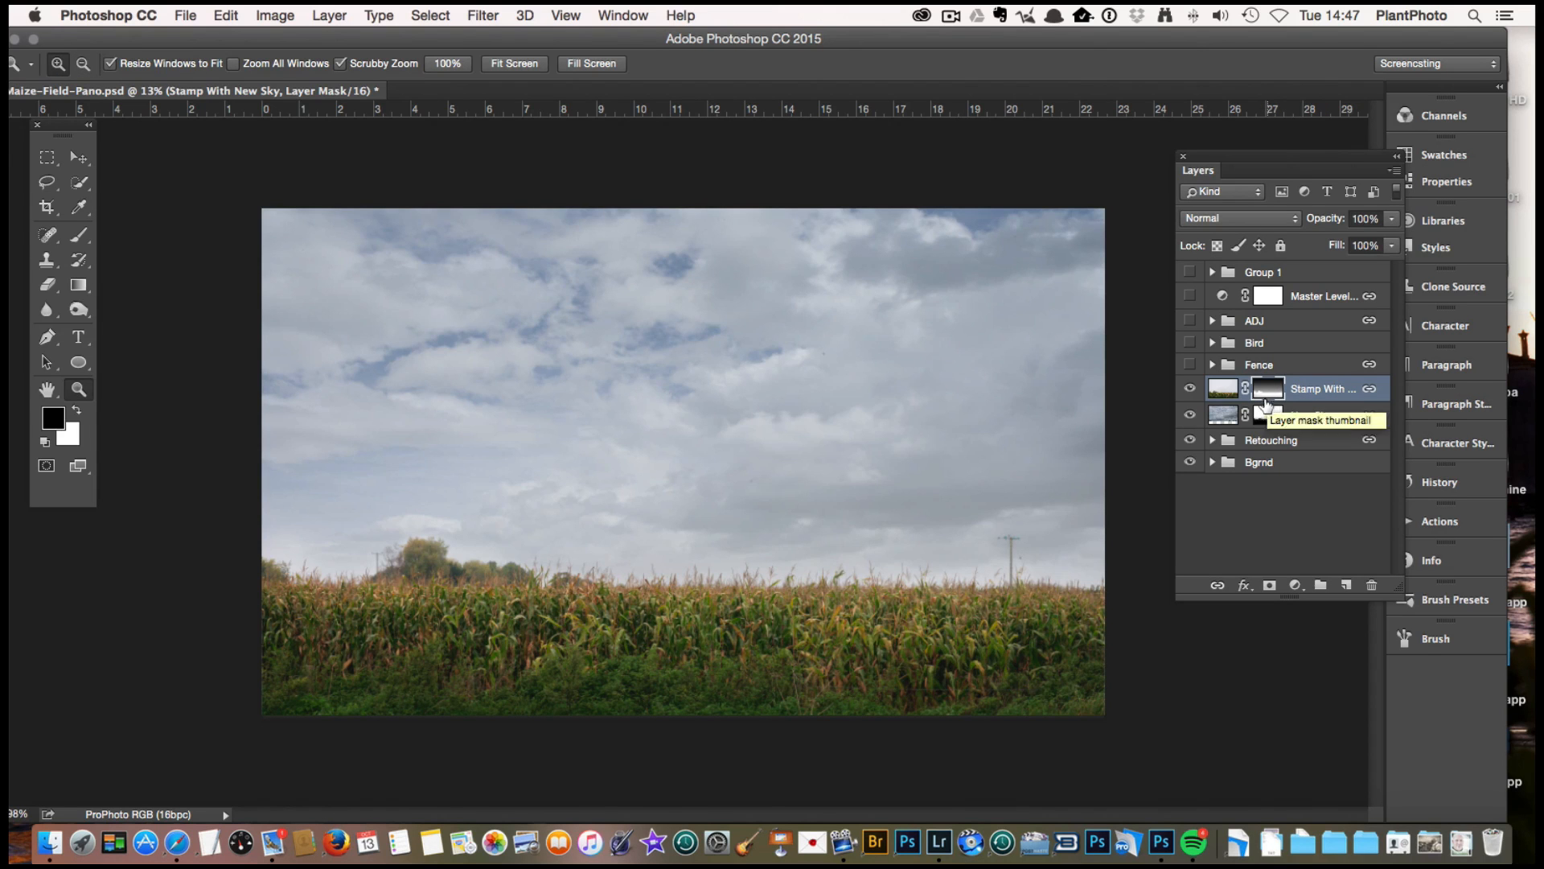